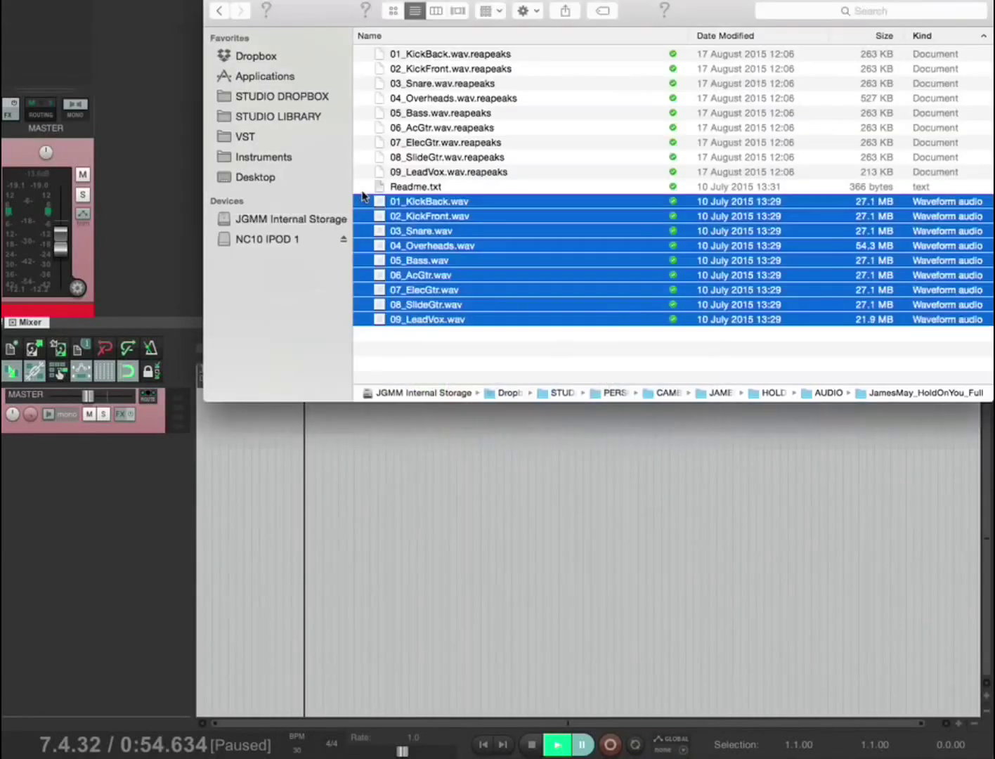
- Import the nine stem WAVs as tracks, then select stems 05_Bass–09_LeadVox, 04_Overheads and 01_KickBack in the mixer
{"action": "left_click_drag", "start_coordinate": [419, 226], "coordinate": [95, 513]}
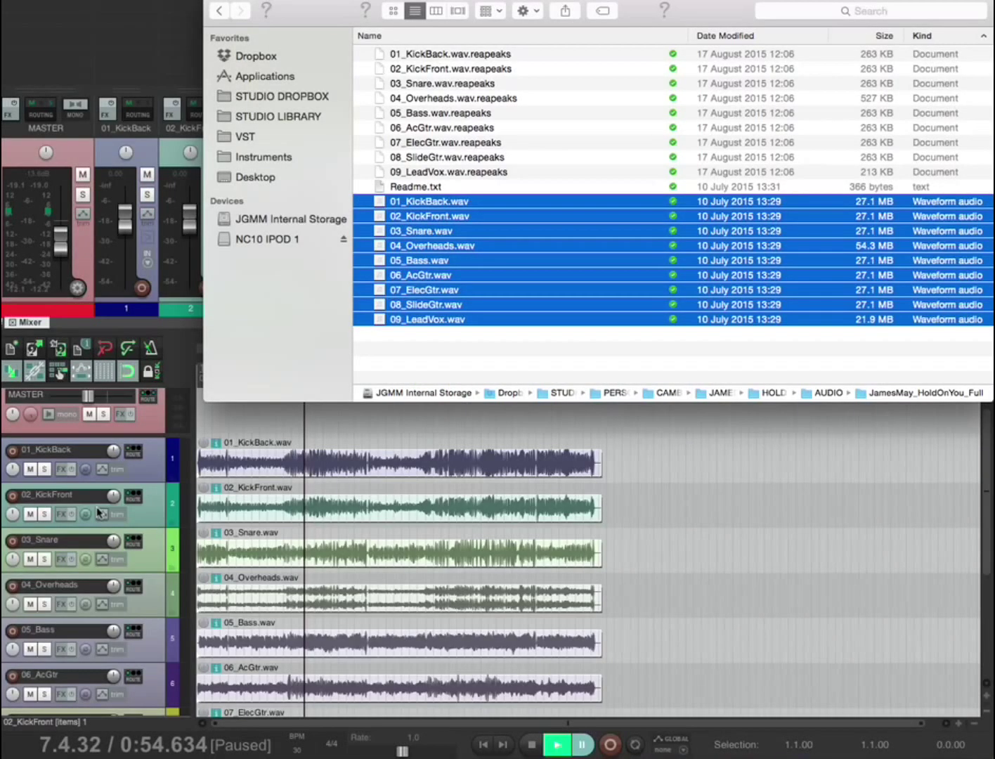
{"action": "left_click", "coordinate": [169, 461]}
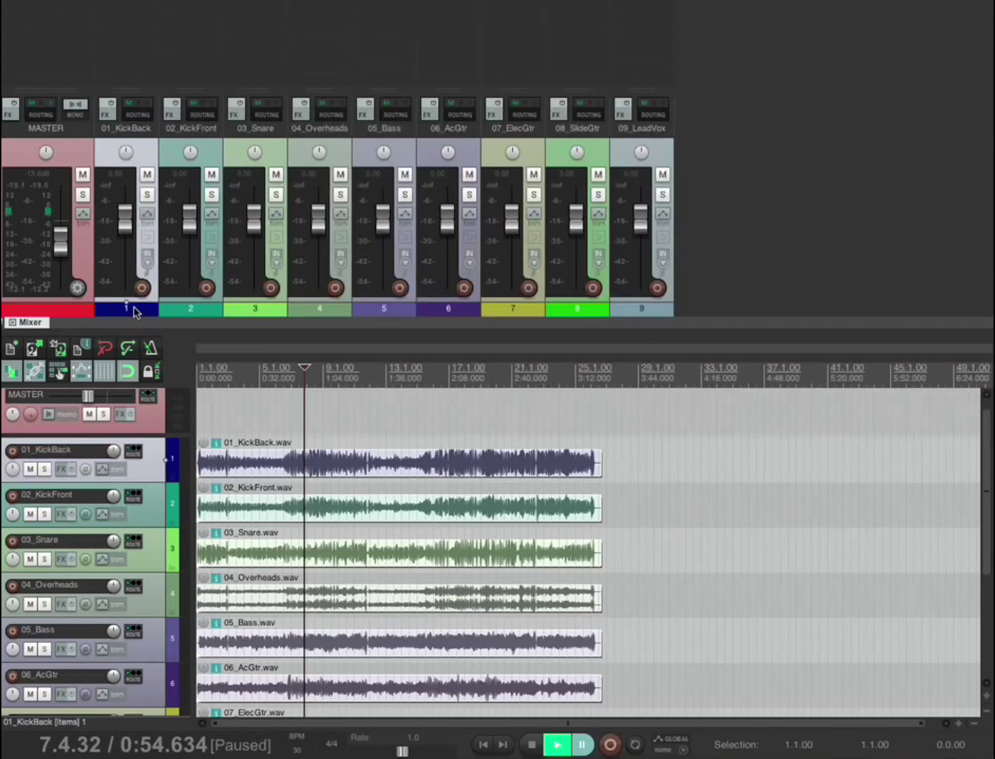
{"action": "left_click", "coordinate": [365, 155]}
{"action": "left_click", "coordinate": [436, 156]}
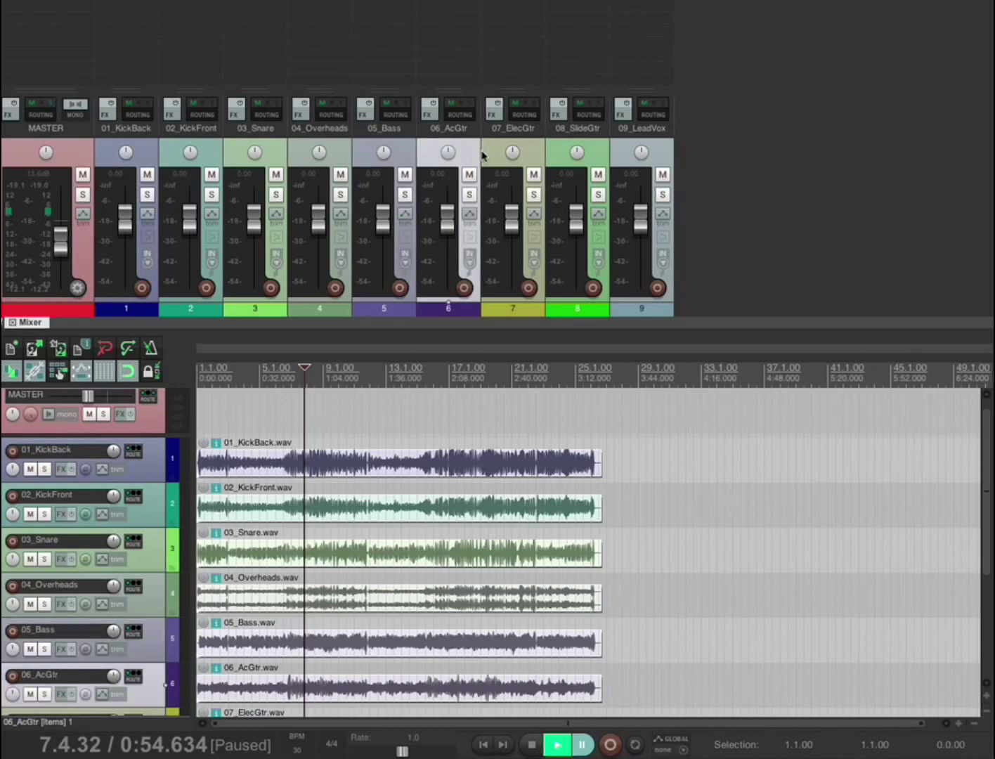
{"action": "left_click", "coordinate": [506, 156]}
{"action": "left_click", "coordinate": [567, 157]}
{"action": "left_click", "coordinate": [614, 164]}
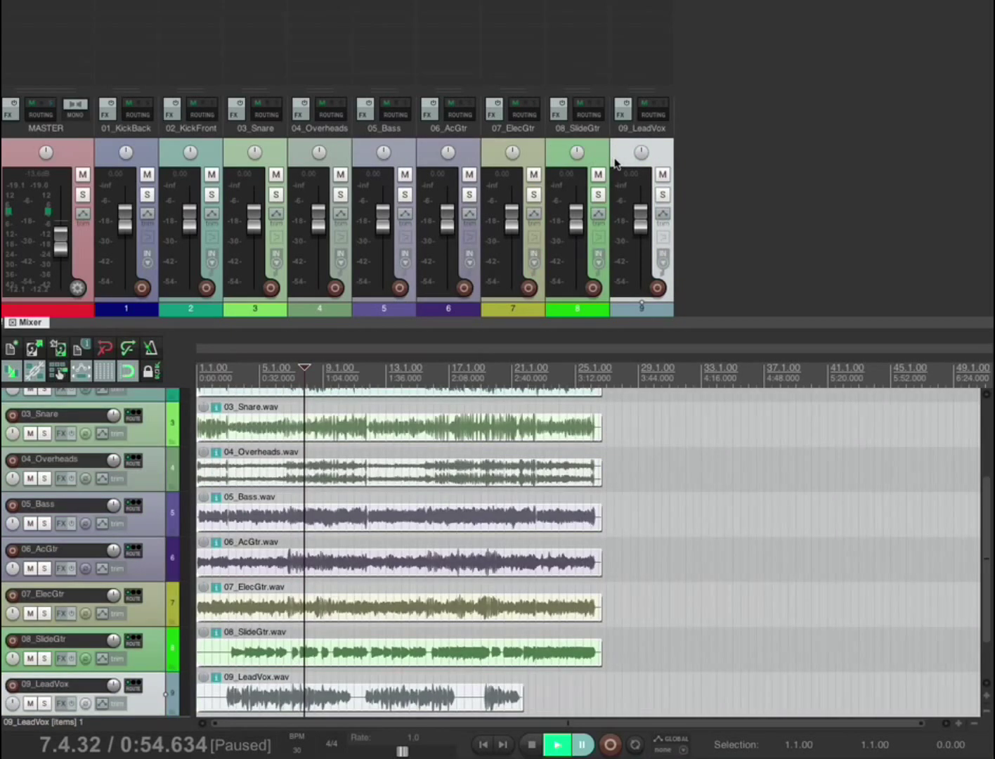
{"action": "left_click", "coordinate": [319, 310]}
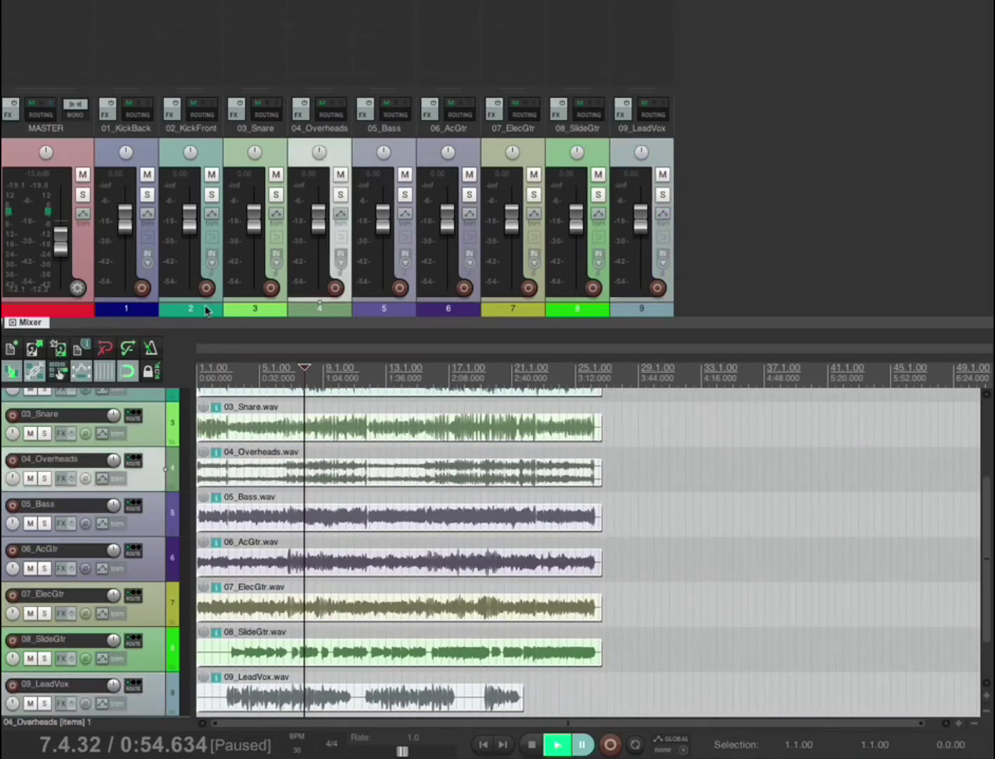
{"action": "left_click", "coordinate": [130, 309]}
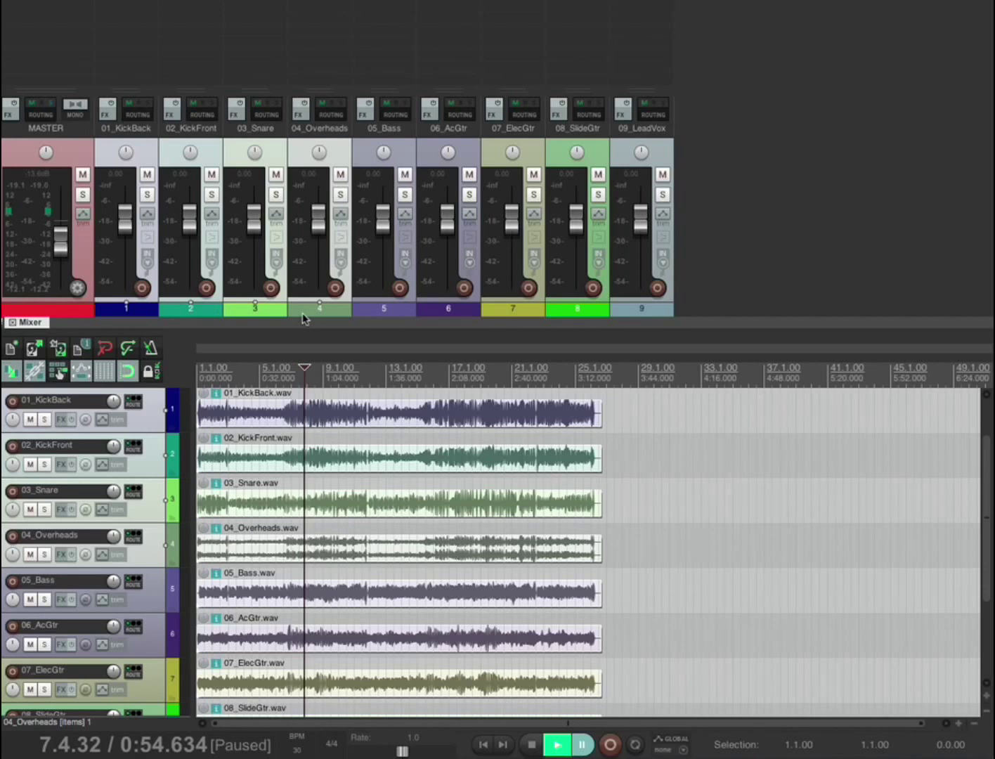
- Insert a new track at the top named =DRUMS=
{"action": "key", "text": "ctrl+t"}
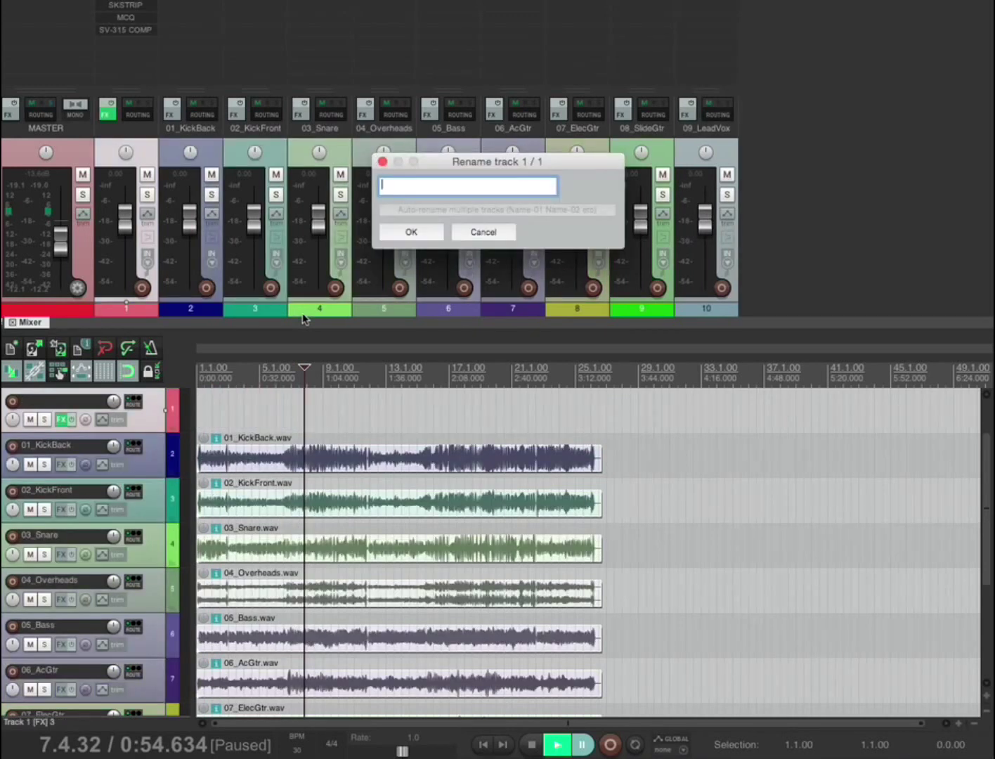
{"action": "type", "text": "=DRUMS="}
{"action": "key", "text": "Return"}
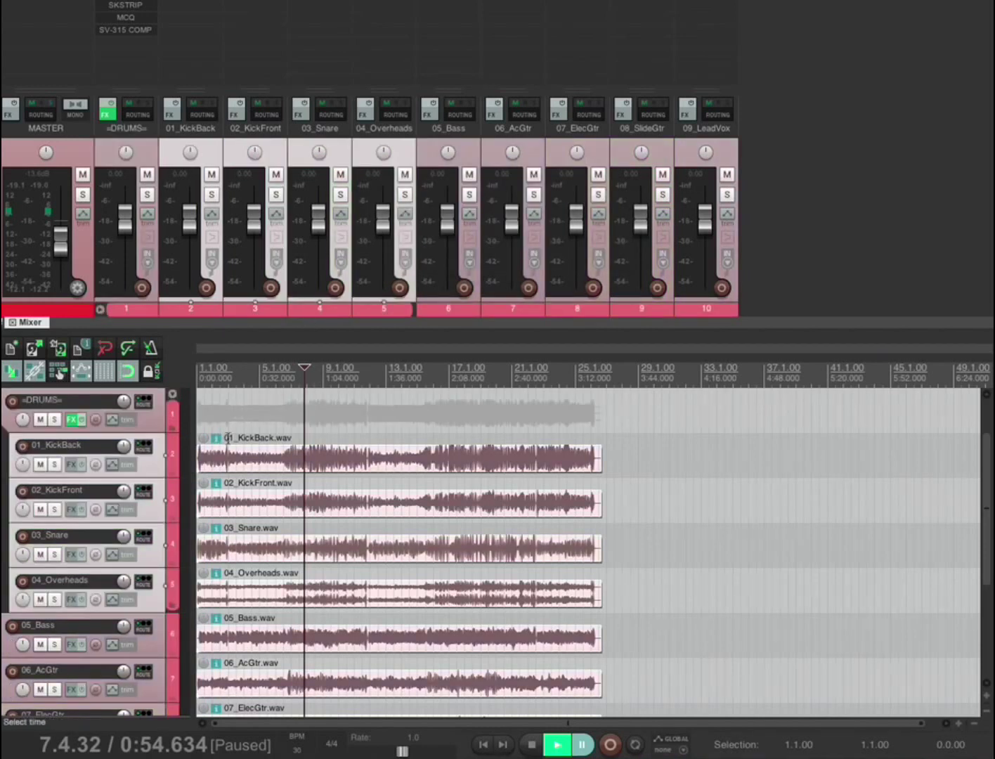
- Hide the mixer and delete the trial =DRUMS= track
{"action": "scroll", "coordinate": [228, 438], "scroll_direction": "down", "scroll_amount": 2}
{"action": "key", "text": "ctrl+m"}
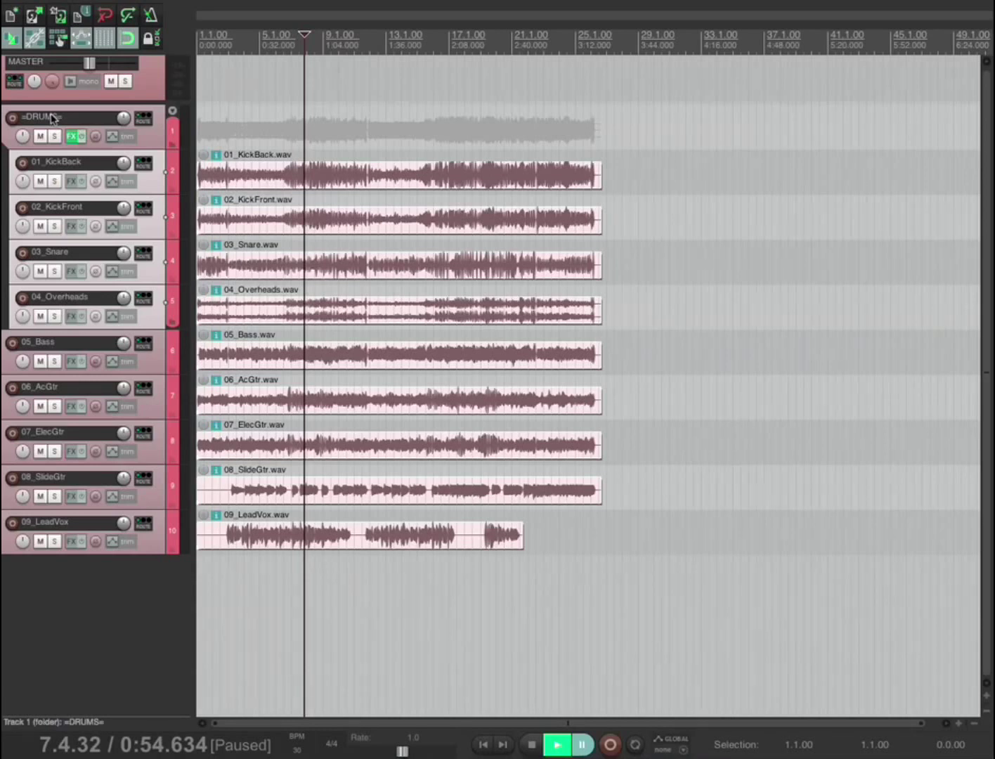
{"action": "key", "text": "Delete"}
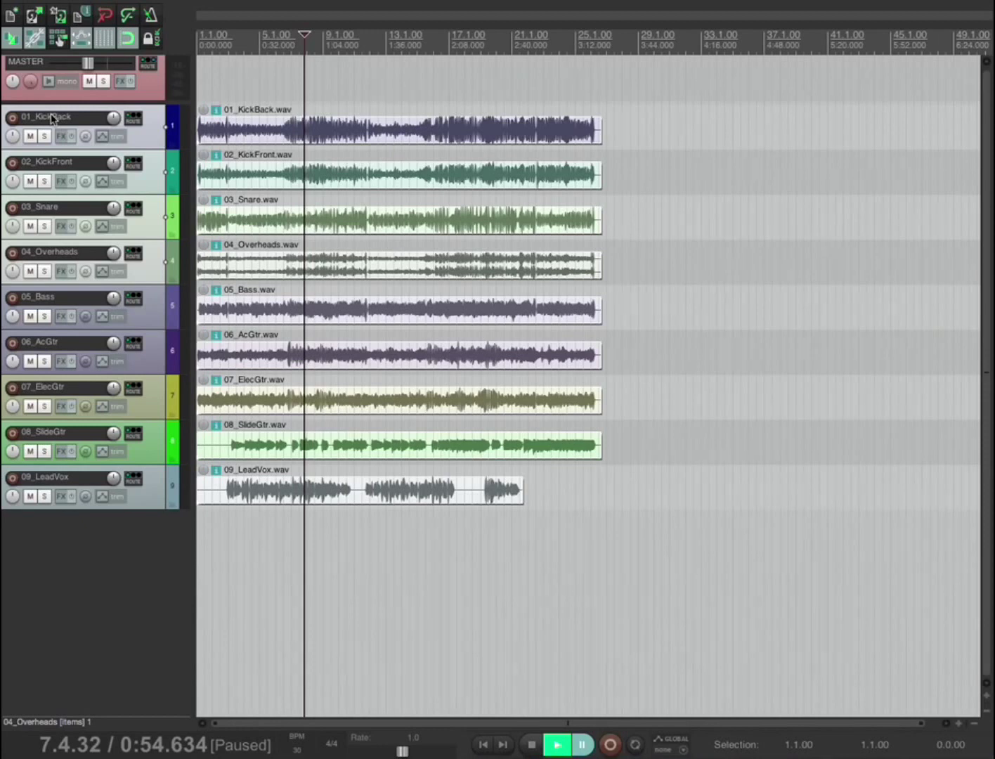
- Add a new track above 01_KickBack and name it =DRUMS=
{"action": "key", "text": "ctrl+t"}
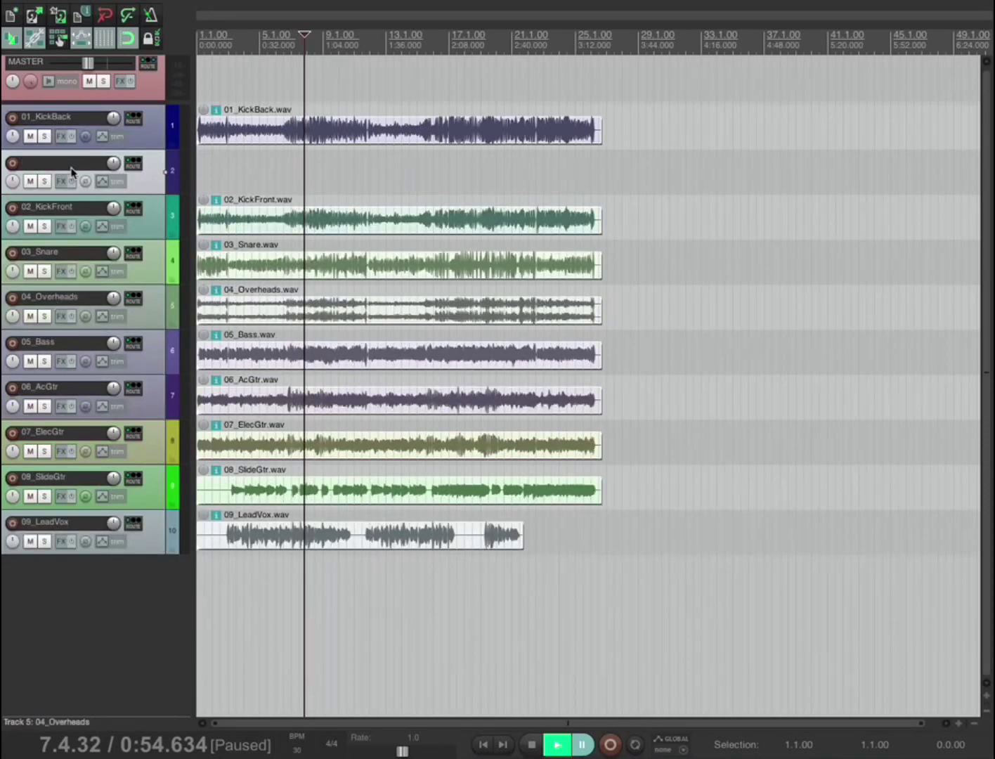
{"action": "left_click_drag", "start_coordinate": [45, 163], "coordinate": [43, 109]}
{"action": "double_click", "coordinate": [49, 120]}
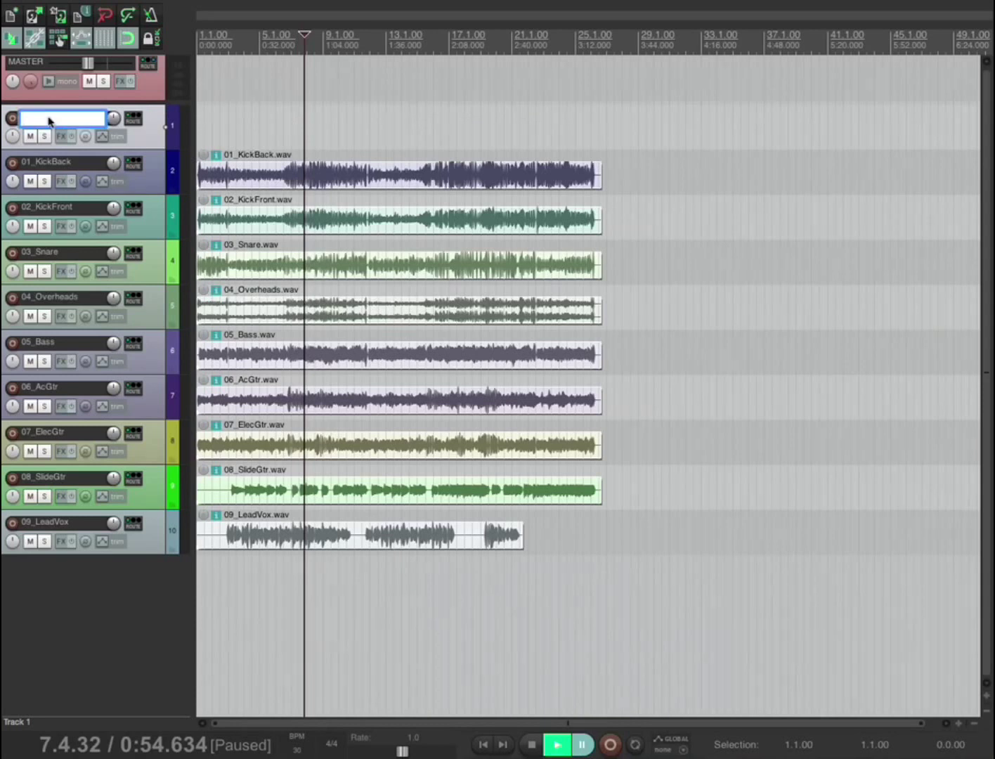
{"action": "type", "text": "=DRUMS="}
{"action": "key", "text": "Return"}
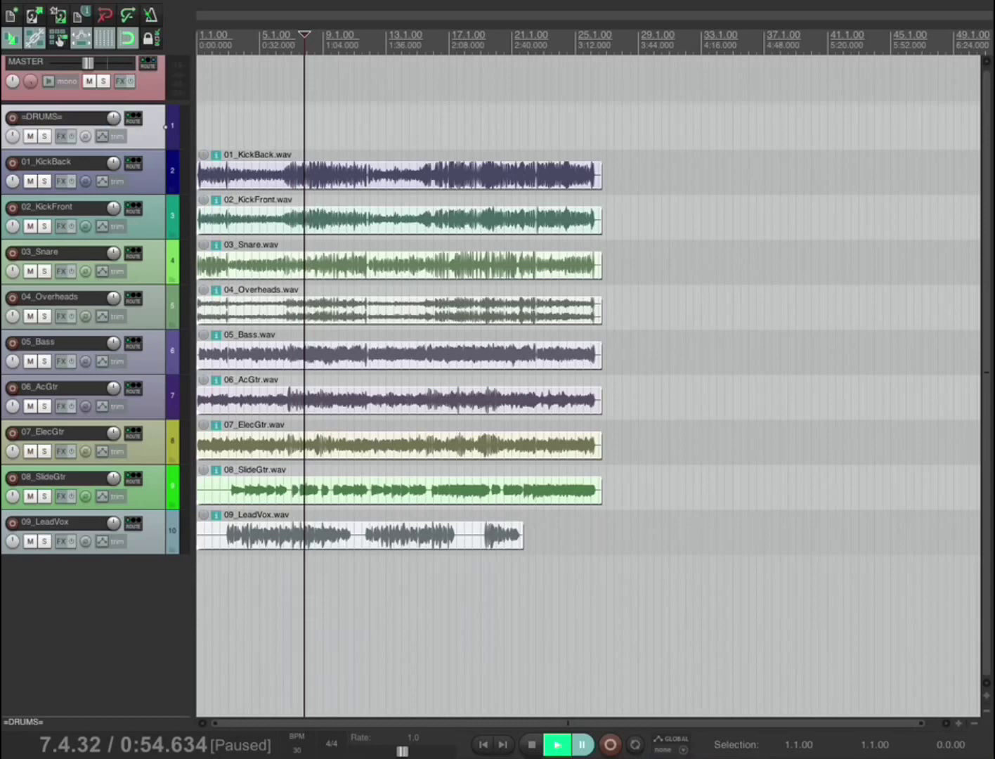
- Nest 01_KickBack through 04_Overheads inside the =DRUMS= folder and show the mixer
{"action": "left_click", "coordinate": [172, 176]}
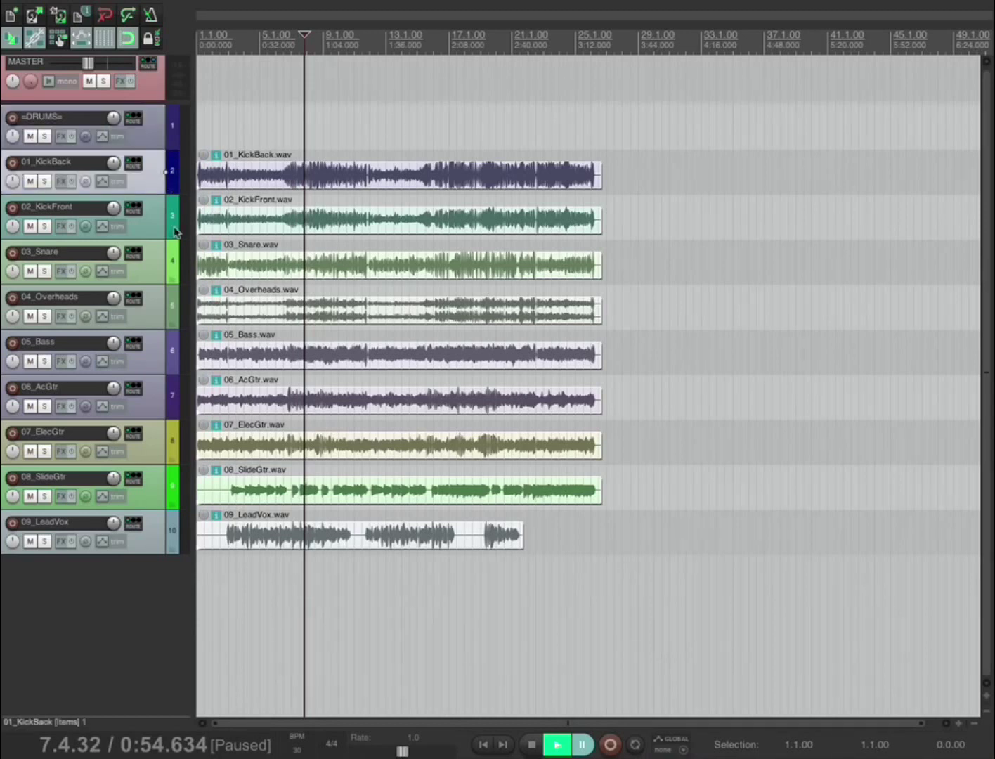
{"action": "left_click", "coordinate": [172, 304], "text": "shift"}
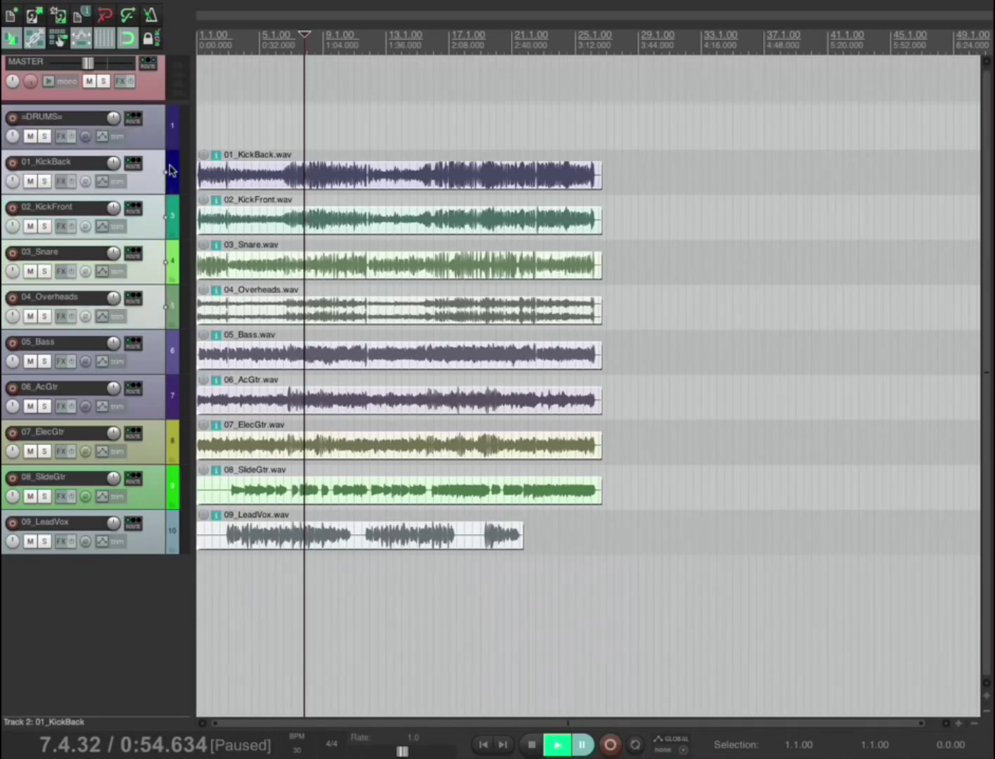
{"action": "left_click_drag", "start_coordinate": [171, 166], "coordinate": [173, 129]}
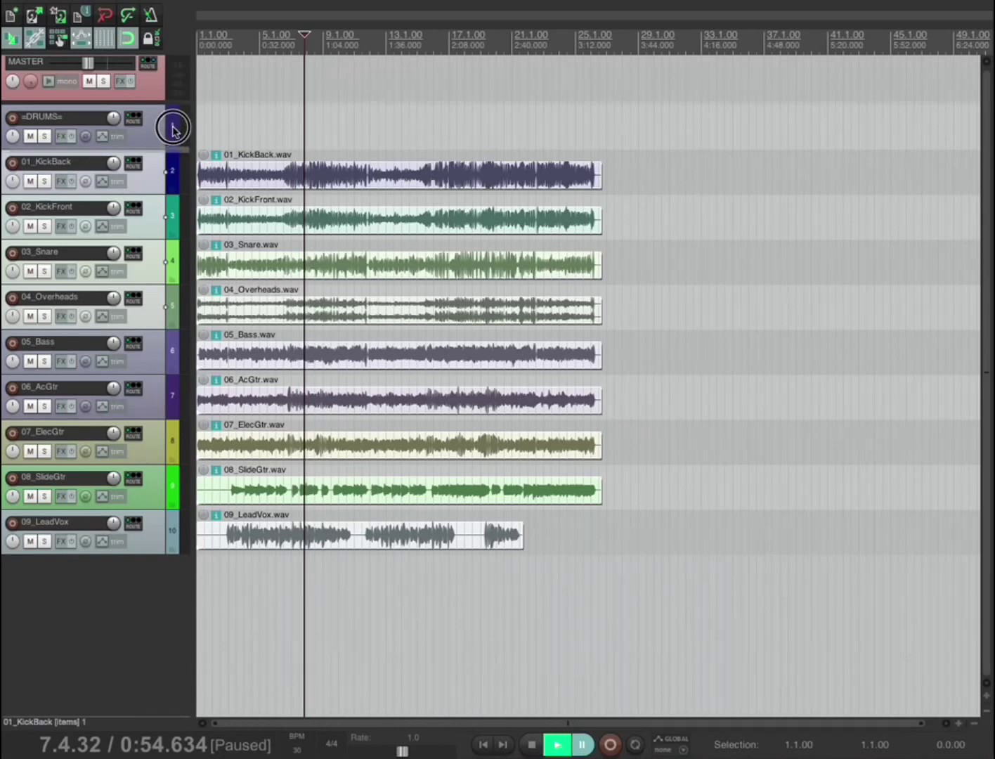
{"action": "left_click_drag", "start_coordinate": [172, 129], "coordinate": [175, 131]}
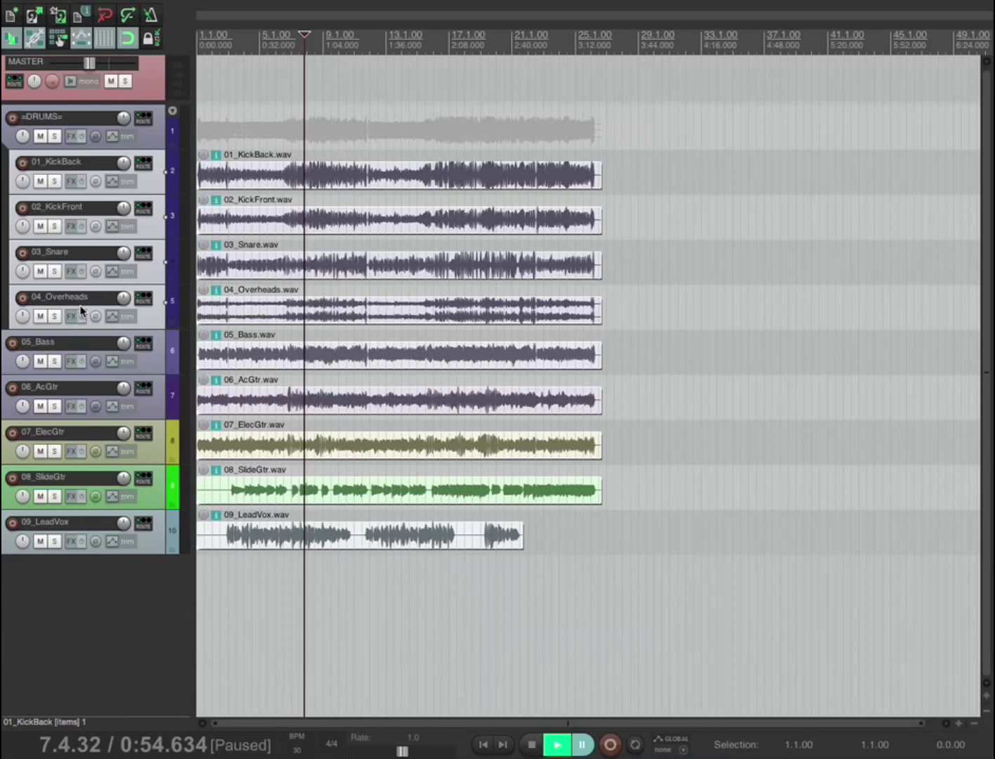
{"action": "key", "text": "ctrl+m"}
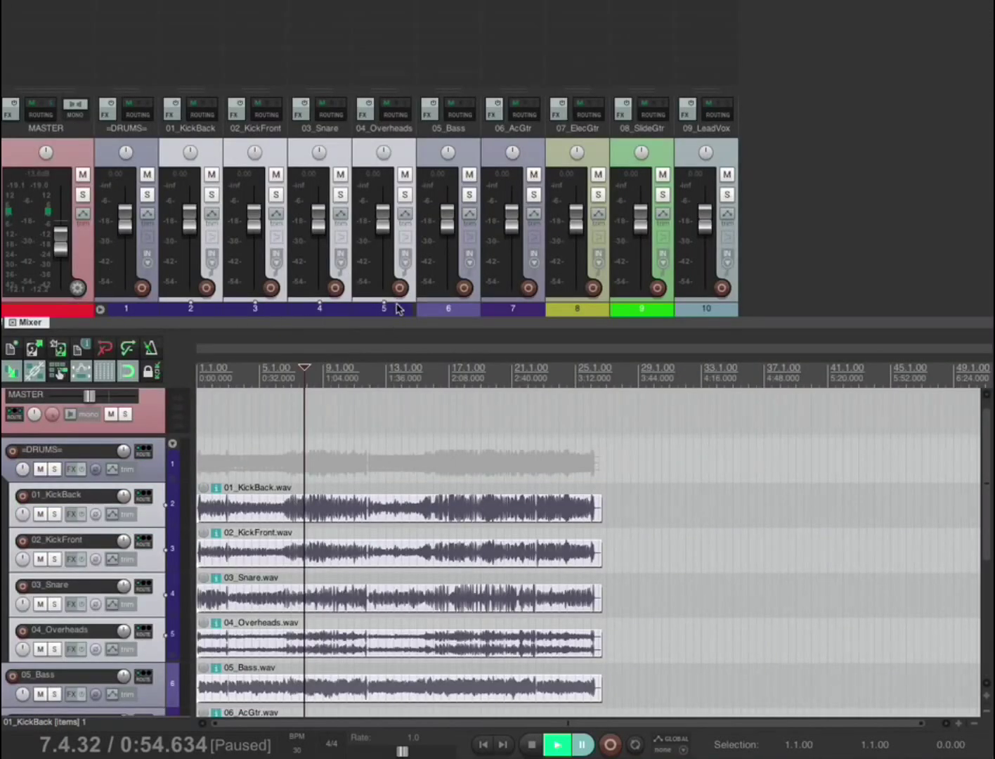
- Hide the mixer and insert an empty track below 04_Overheads
{"action": "key", "text": "ctrl+m"}
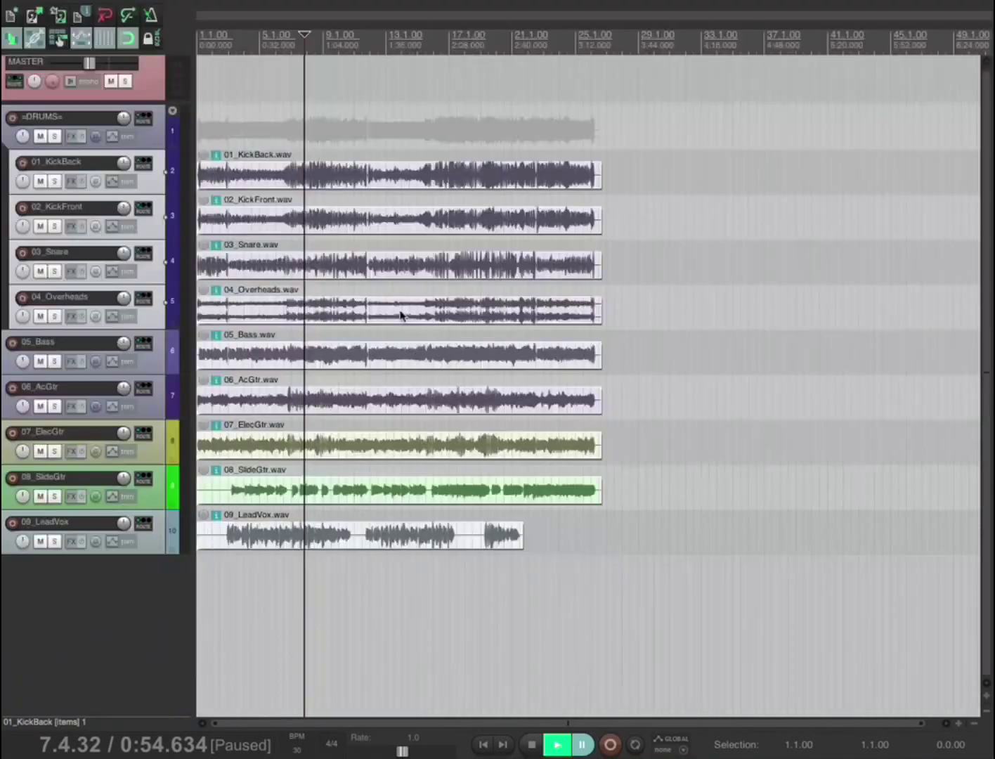
{"action": "left_click", "coordinate": [56, 343]}
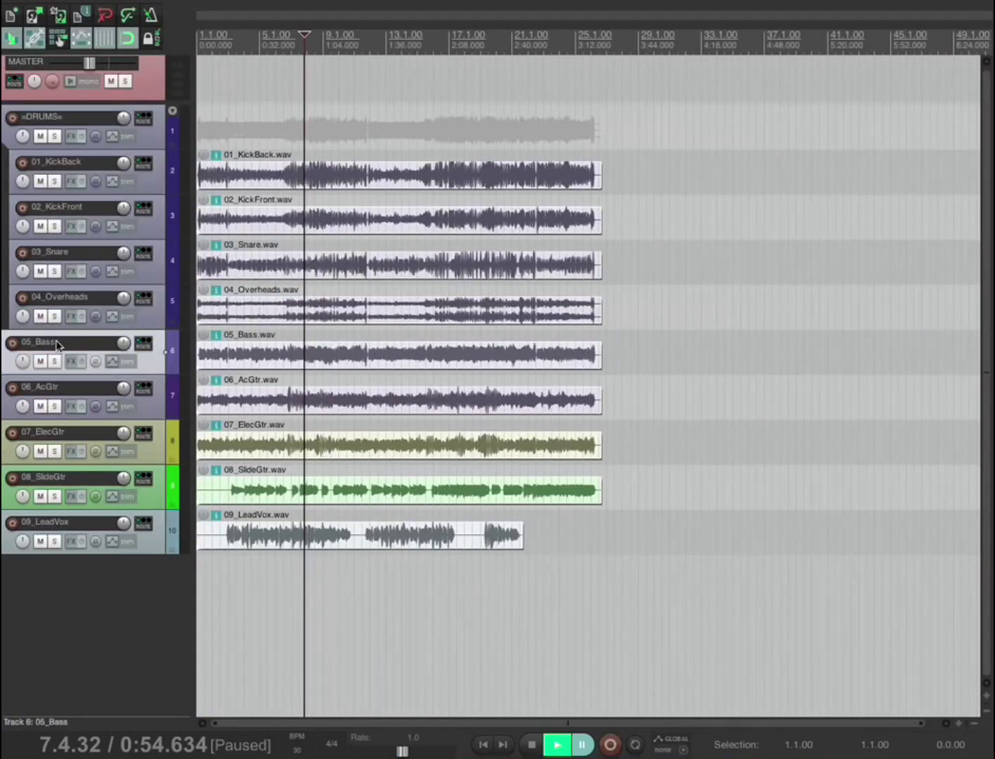
{"action": "key", "text": "Up"}
{"action": "key", "text": "ctrl+t"}
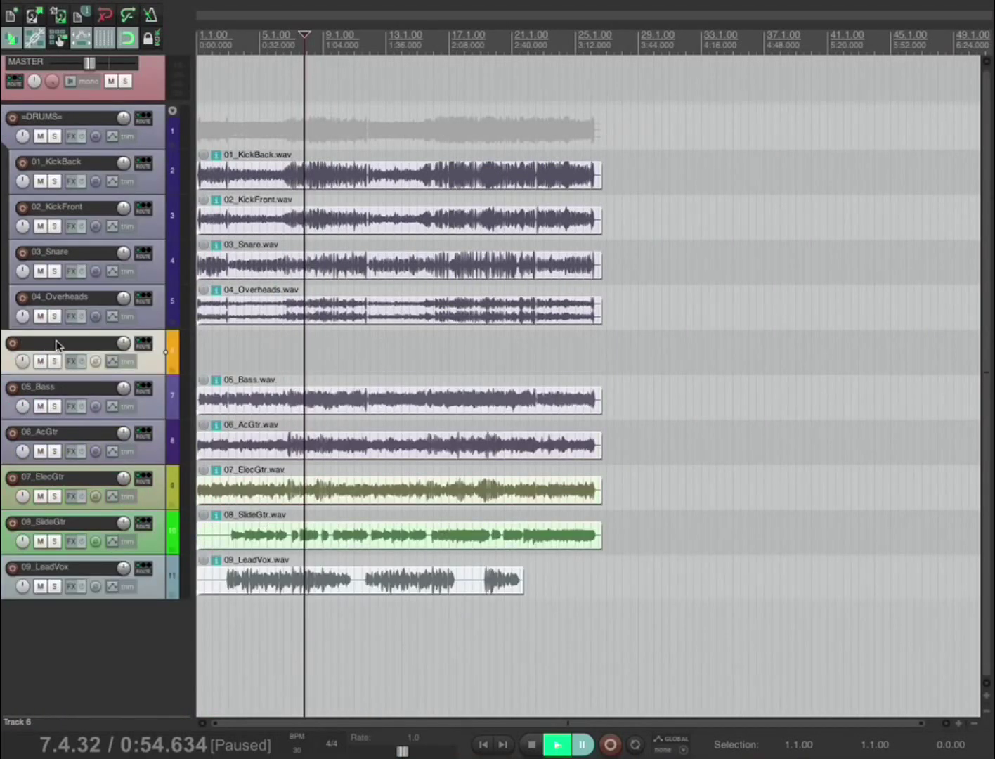
- Name the new track =BASS= and move 05_Bass into it
{"action": "double_click", "coordinate": [56, 344]}
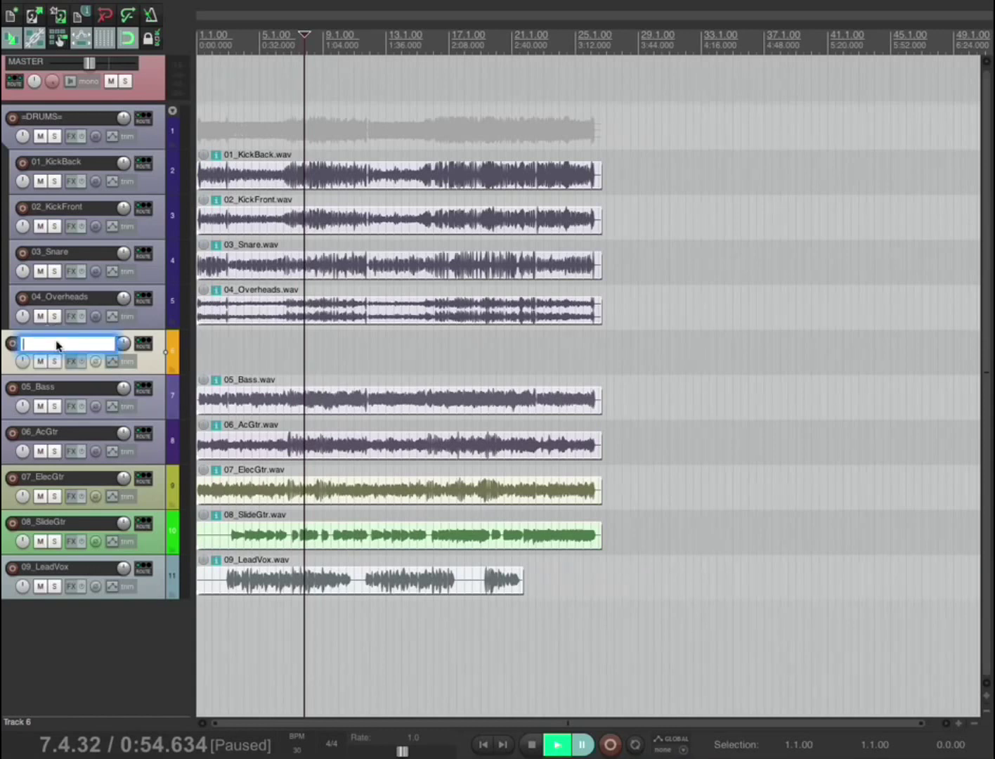
{"action": "type", "text": "=BASS="}
{"action": "key", "text": "Return"}
{"action": "left_click_drag", "start_coordinate": [171, 400], "coordinate": [174, 359]}
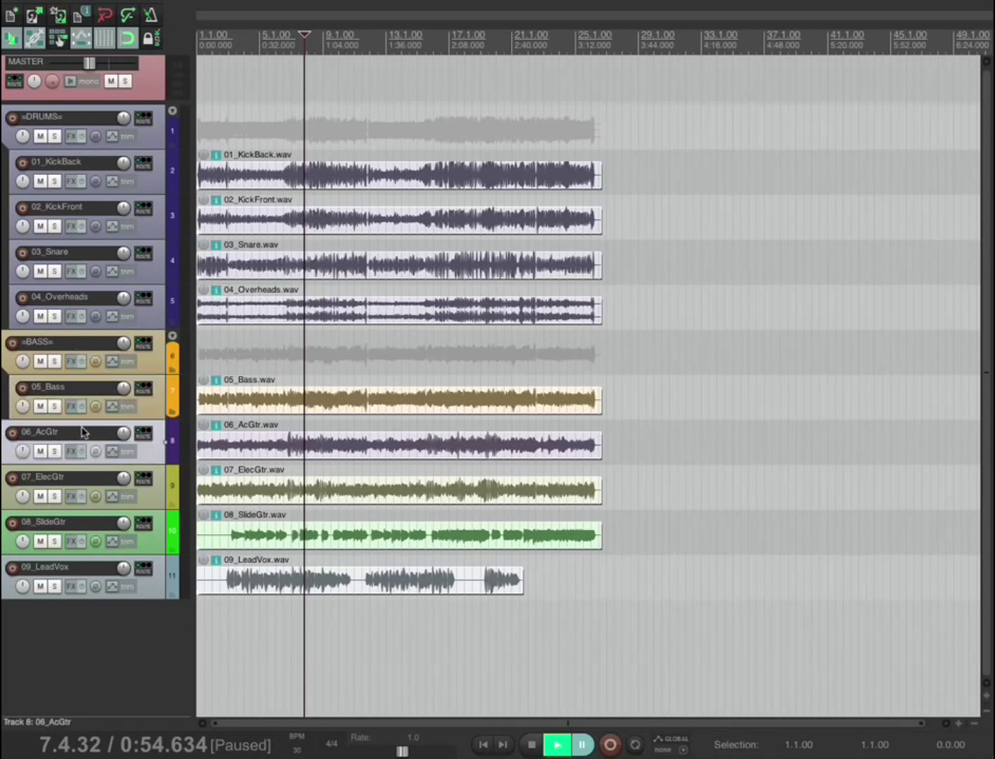
- Insert a track after 05_Bass named =GTRS=
{"action": "key", "text": "ctrl+t"}
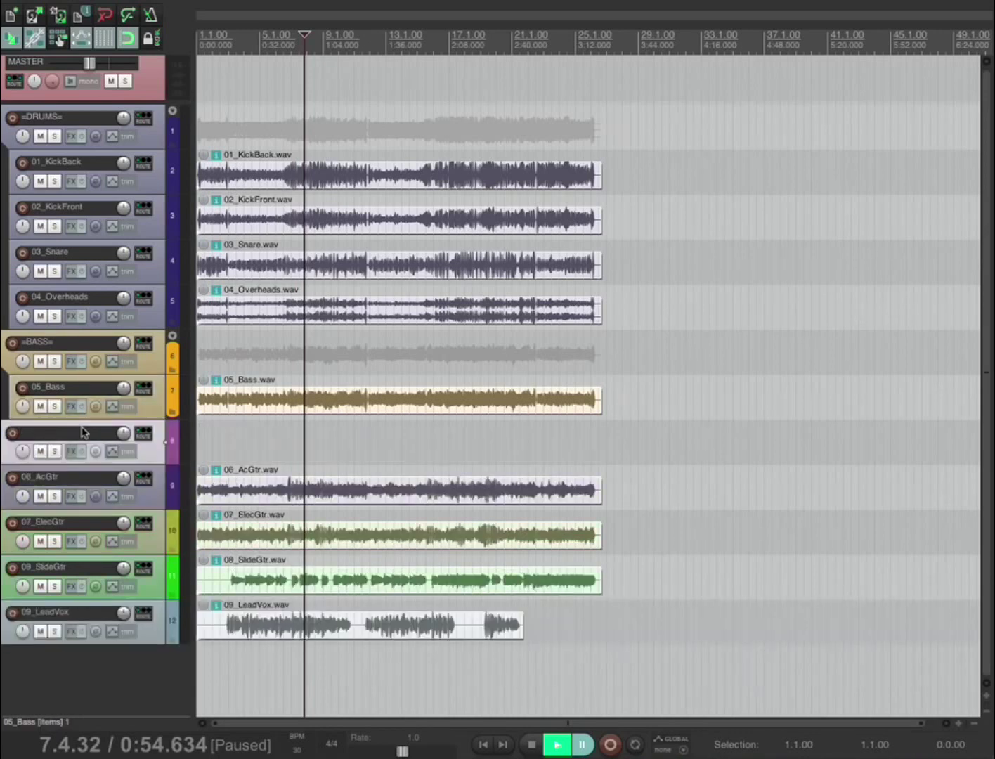
{"action": "double_click", "coordinate": [75, 435]}
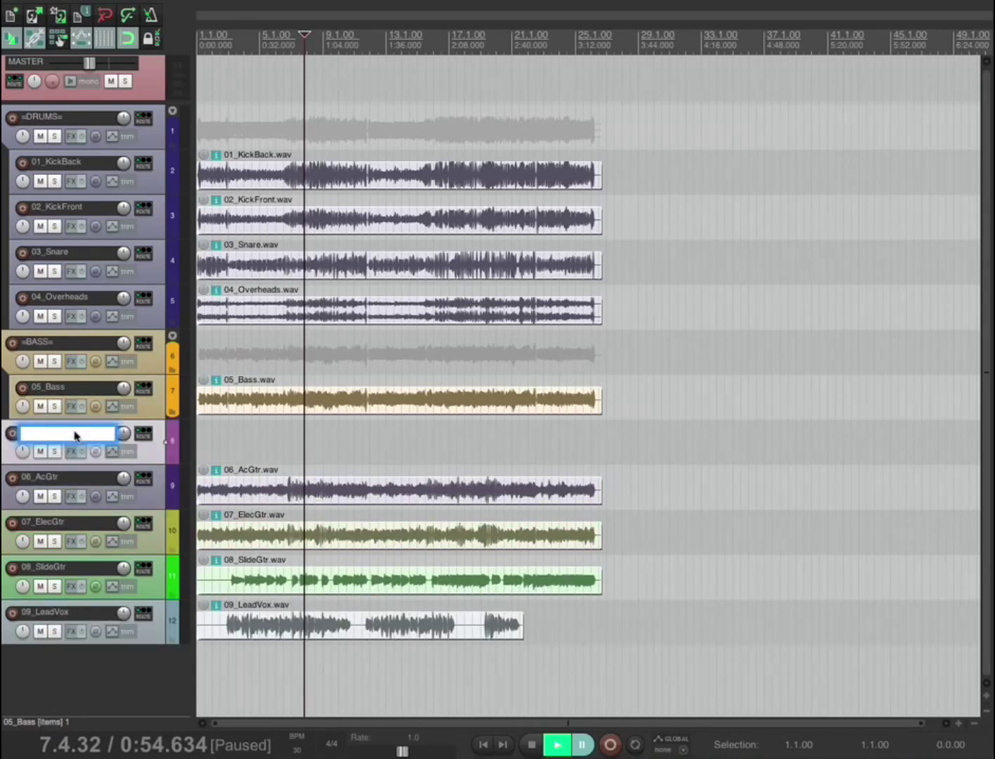
{"action": "type", "text": "=GTRS="}
{"action": "key", "text": "Return"}
- Nest 06_AcGtr, 07_ElecGtr and 08_SlideGtr in the =GTRS= folder, leaving 08_SlideGtr selected
{"action": "left_click", "coordinate": [171, 488]}
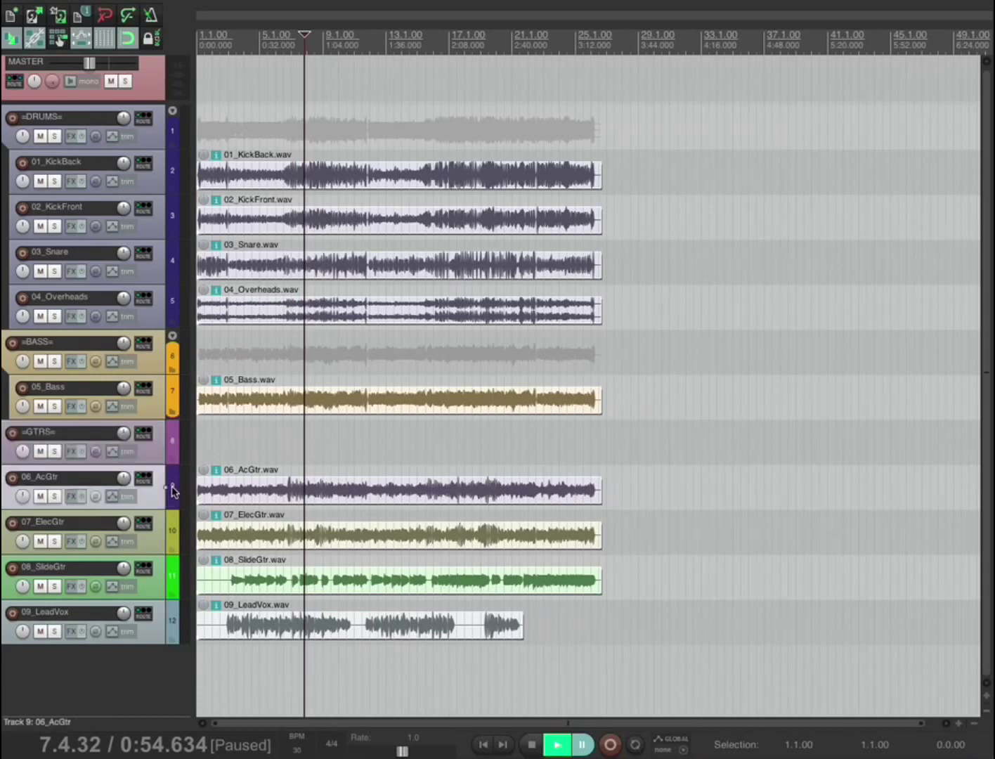
{"action": "left_click", "coordinate": [169, 579], "text": "shift"}
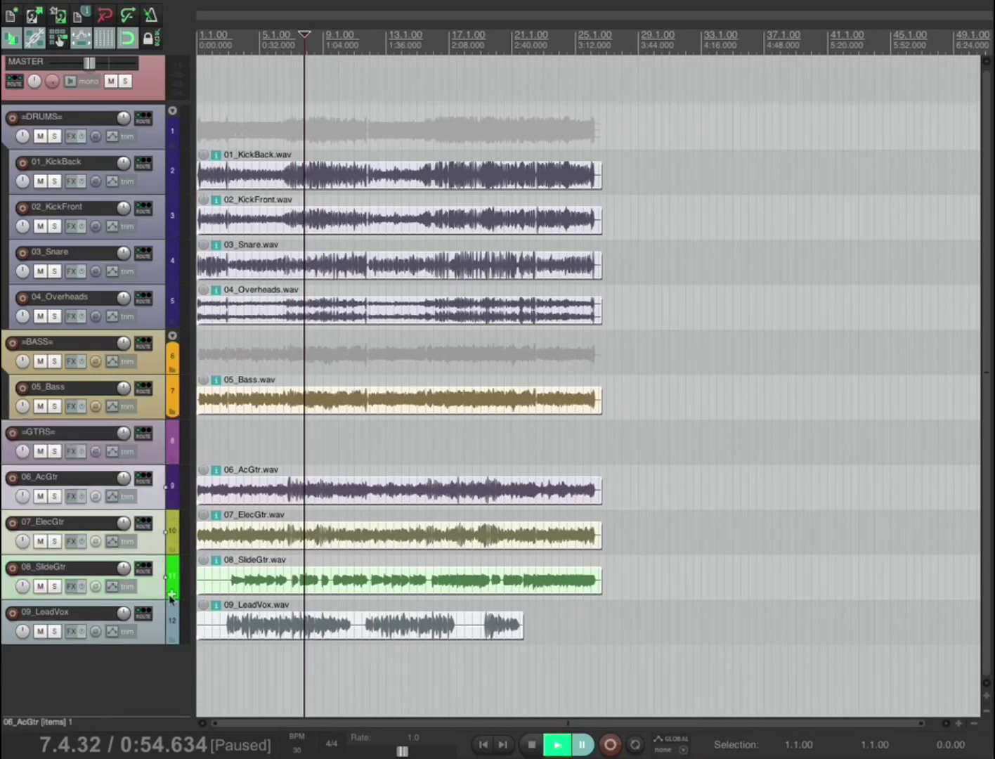
{"action": "left_click", "coordinate": [173, 498]}
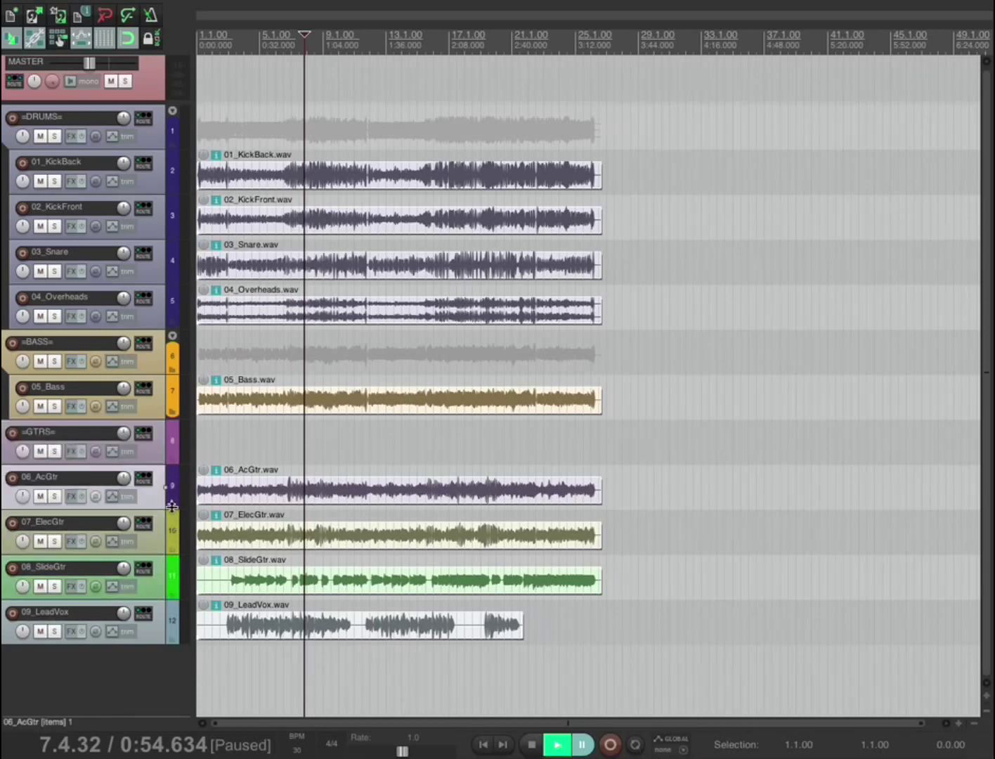
{"action": "left_click", "coordinate": [173, 573], "text": "shift"}
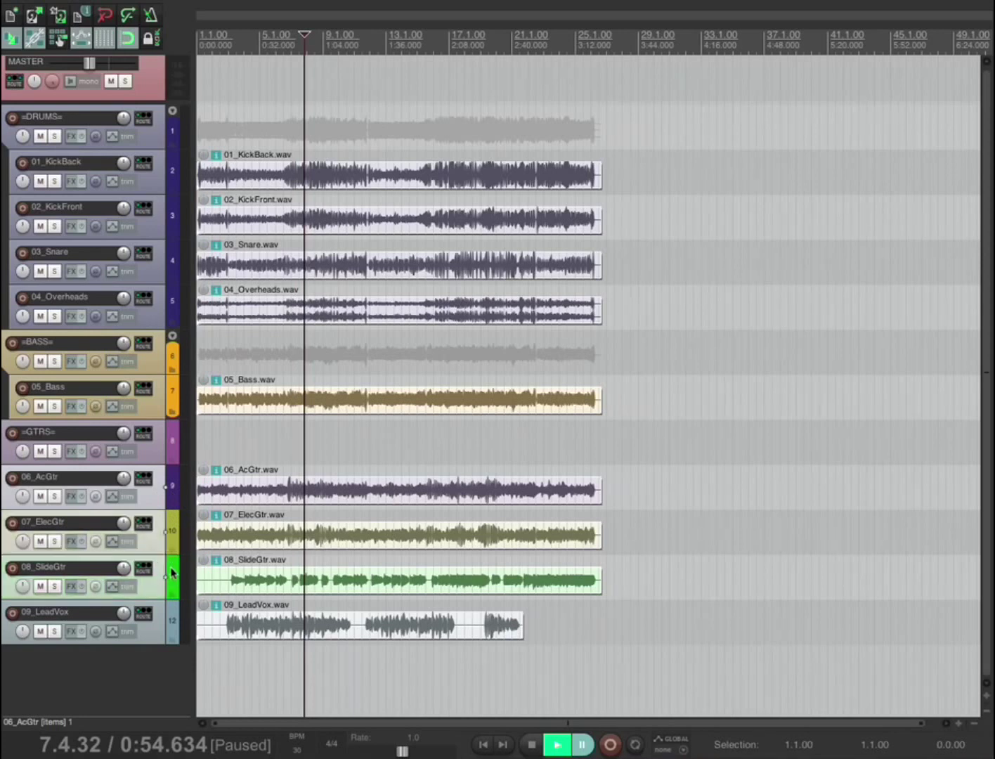
{"action": "left_click", "coordinate": [175, 482]}
{"action": "left_click_drag", "start_coordinate": [175, 482], "coordinate": [172, 444]}
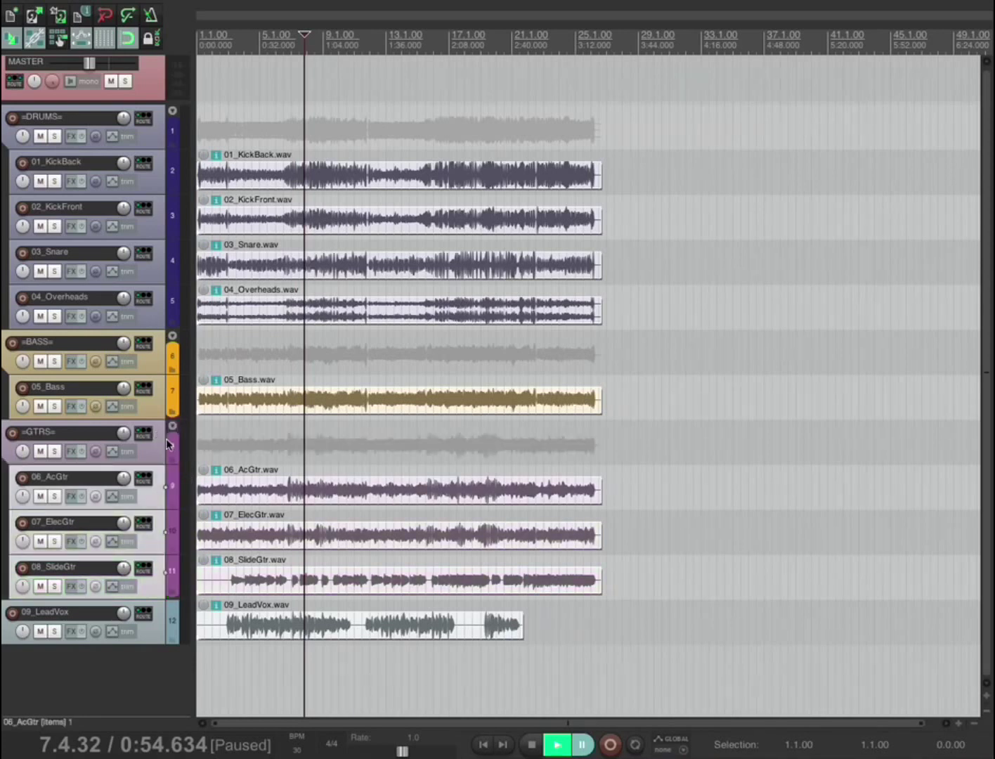
{"action": "left_click", "coordinate": [52, 611]}
{"action": "key", "text": "Up"}
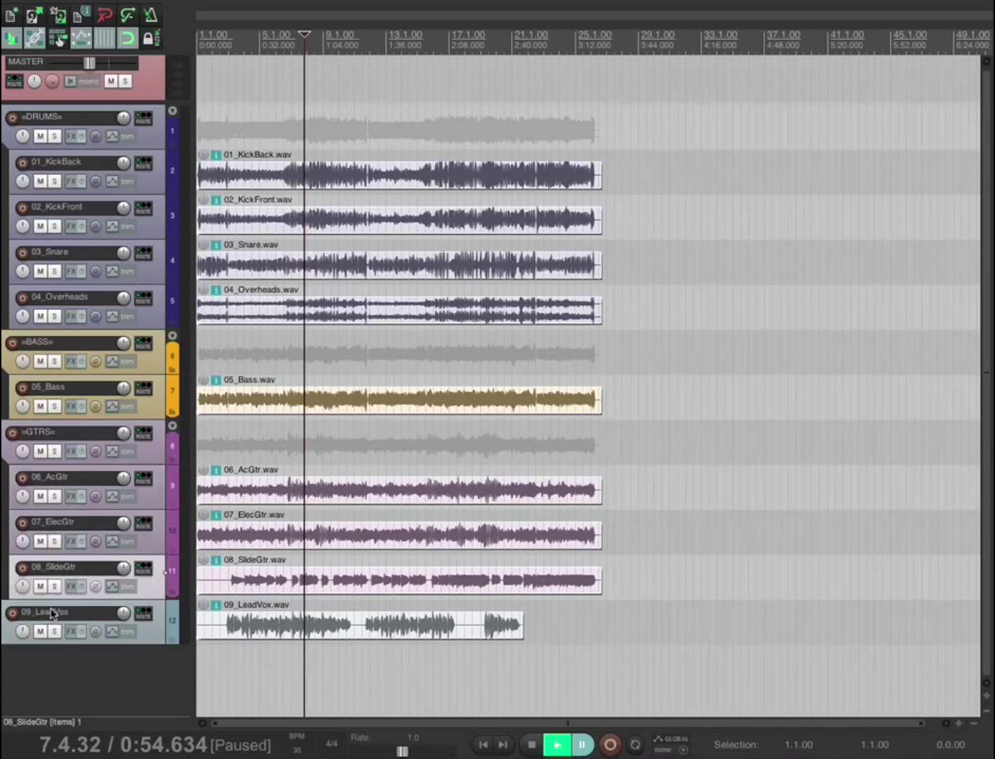
- Insert a =VOX= track after 08_SlideGtr and move 09_LeadVox into it
{"action": "key", "text": "ctrl+t"}
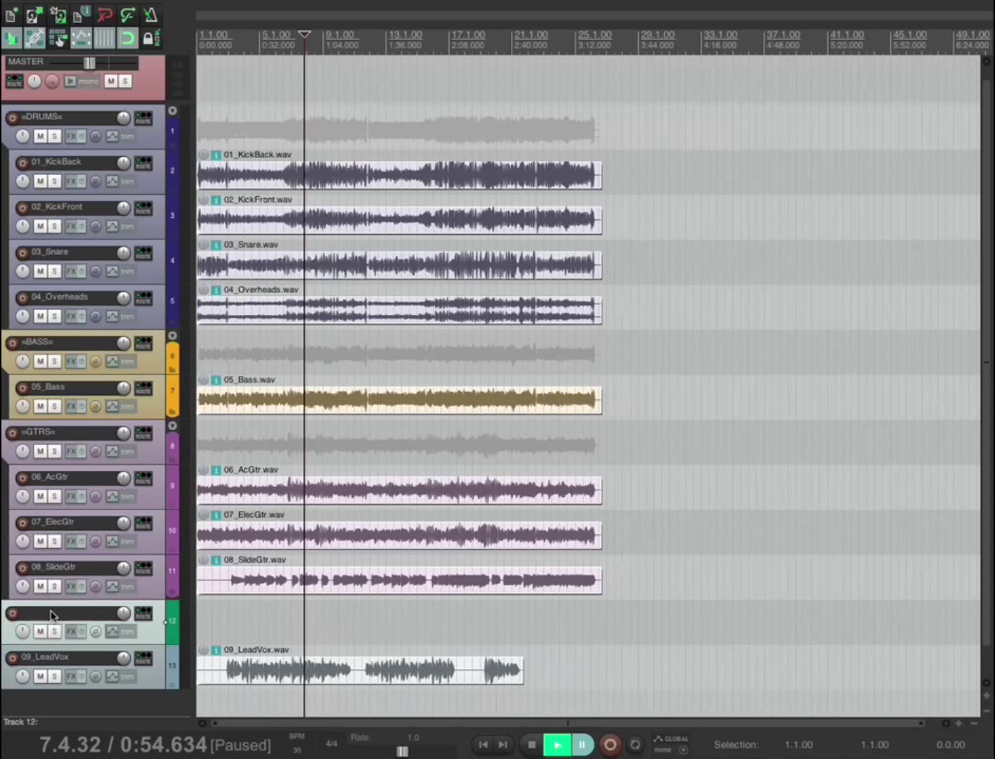
{"action": "double_click", "coordinate": [51, 615]}
{"action": "type", "text": "="}
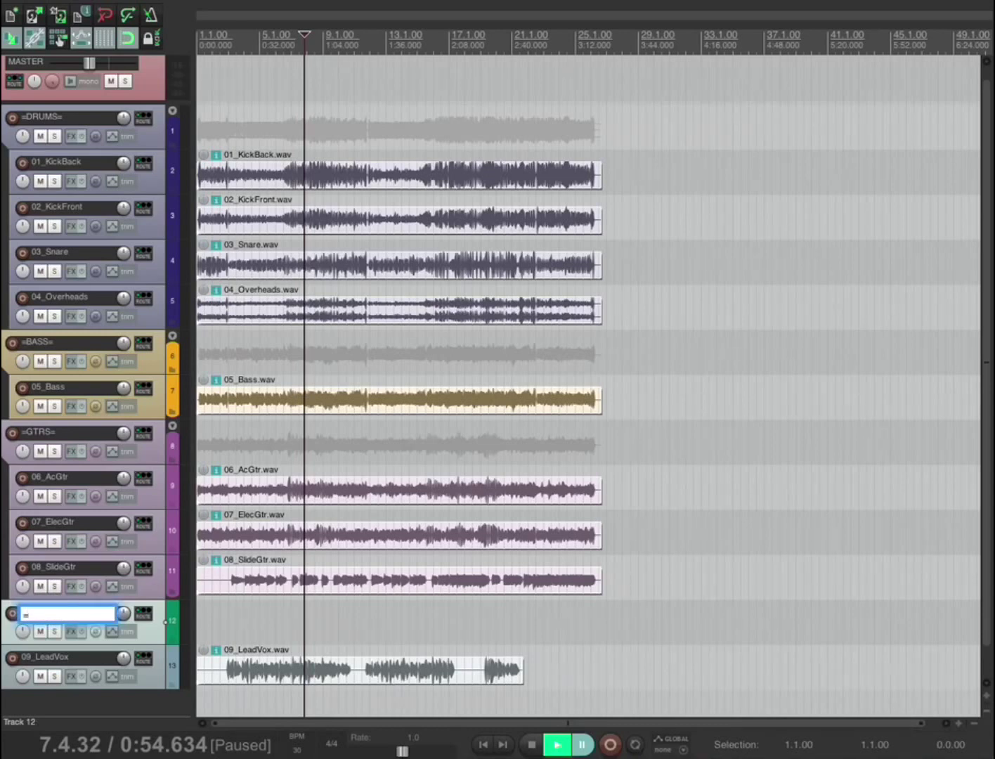
{"action": "type", "text": "VOX="}
{"action": "key", "text": "Return"}
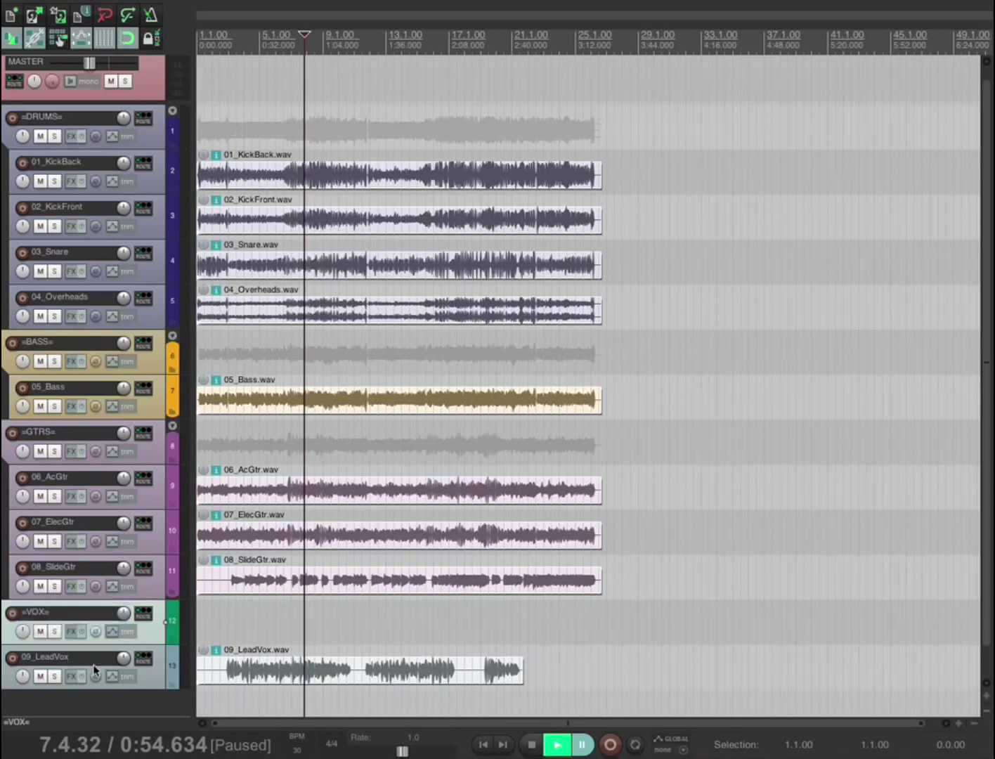
{"action": "left_click", "coordinate": [172, 673]}
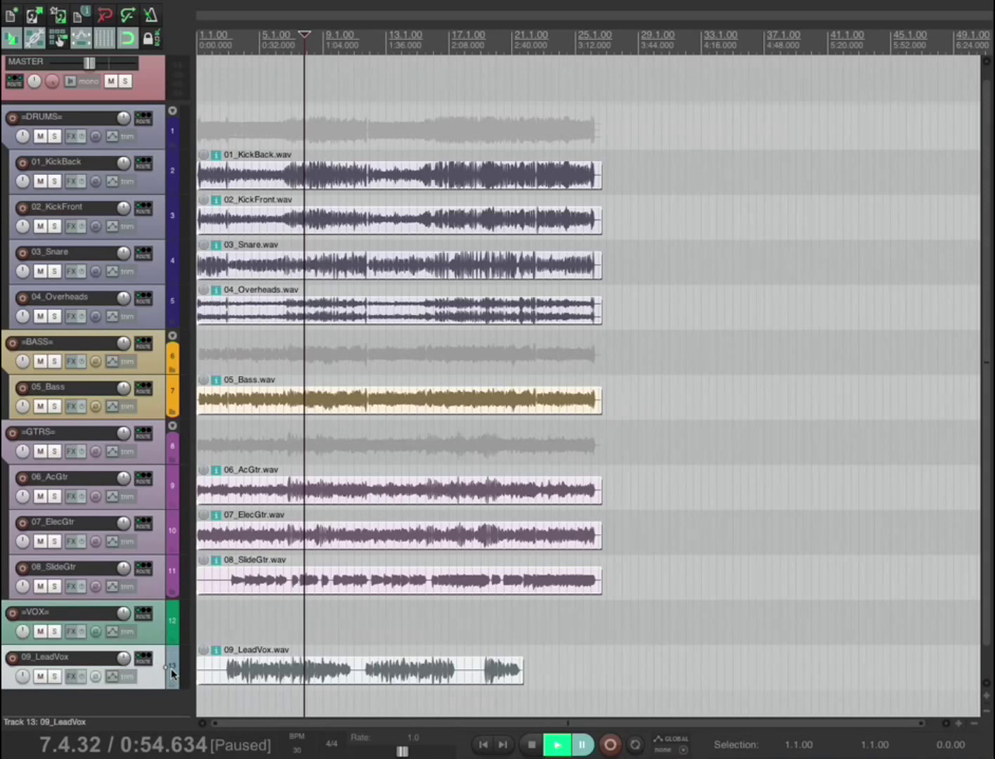
{"action": "left_click_drag", "start_coordinate": [172, 673], "coordinate": [171, 620]}
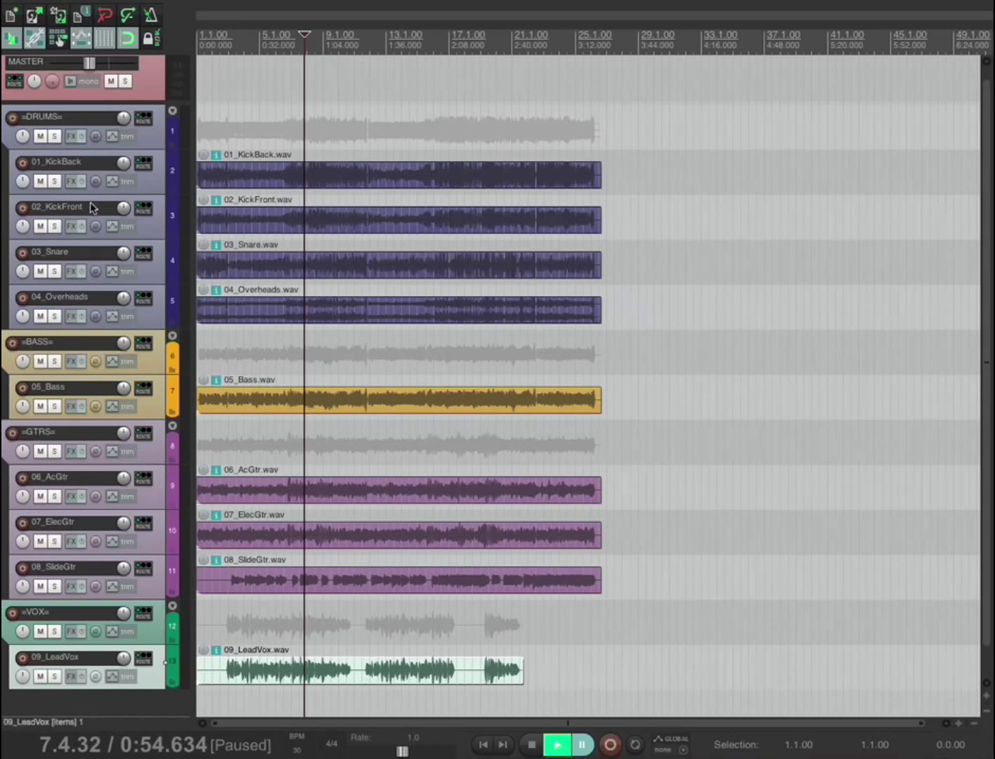
- Select the =GTRS=, =BASS= and =VOX= folders and their stems, then zoom to fit the whole song
{"action": "left_click", "coordinate": [73, 568]}
{"action": "left_click", "coordinate": [78, 487]}
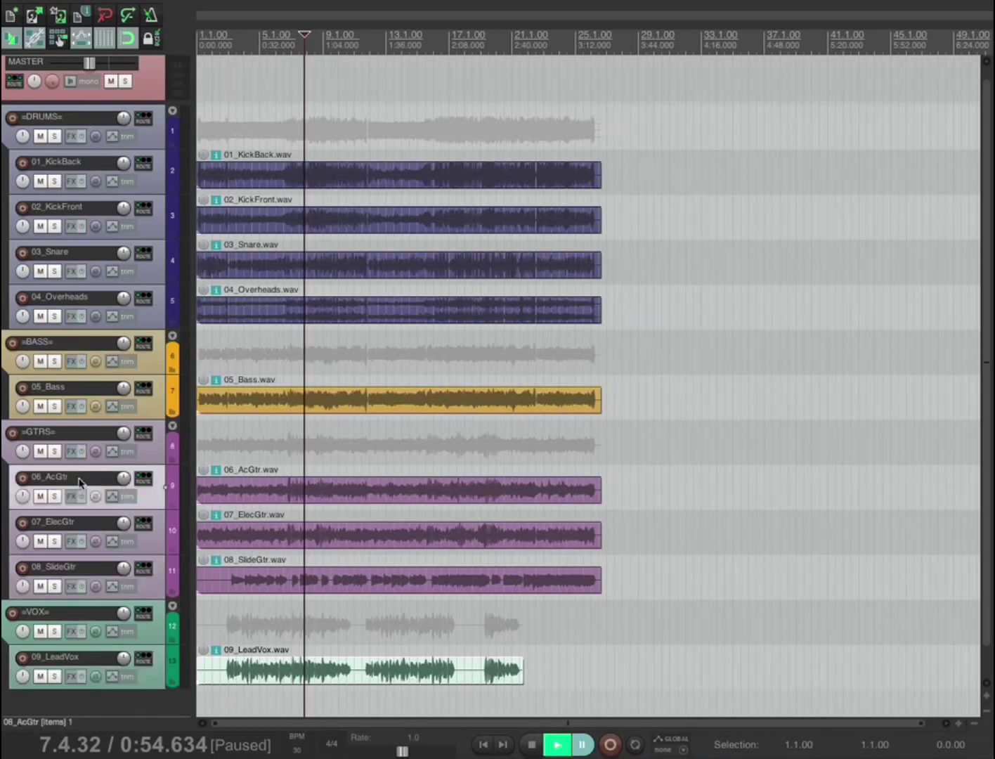
{"action": "left_click", "coordinate": [78, 443]}
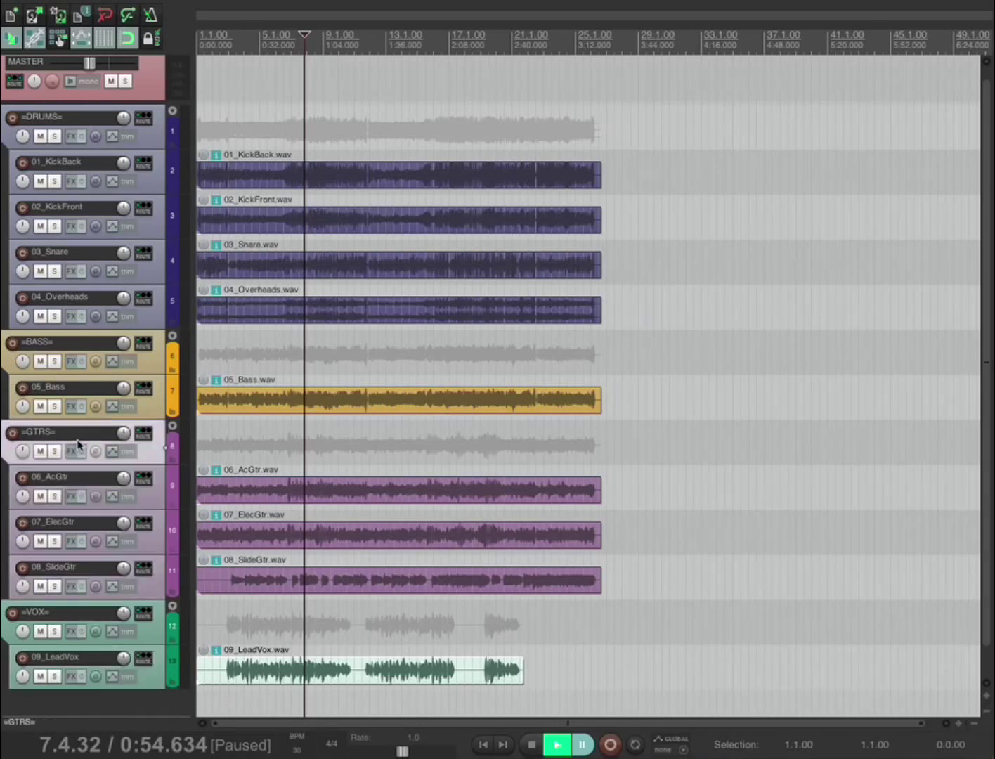
{"action": "left_click", "coordinate": [99, 390]}
{"action": "left_click", "coordinate": [93, 355]}
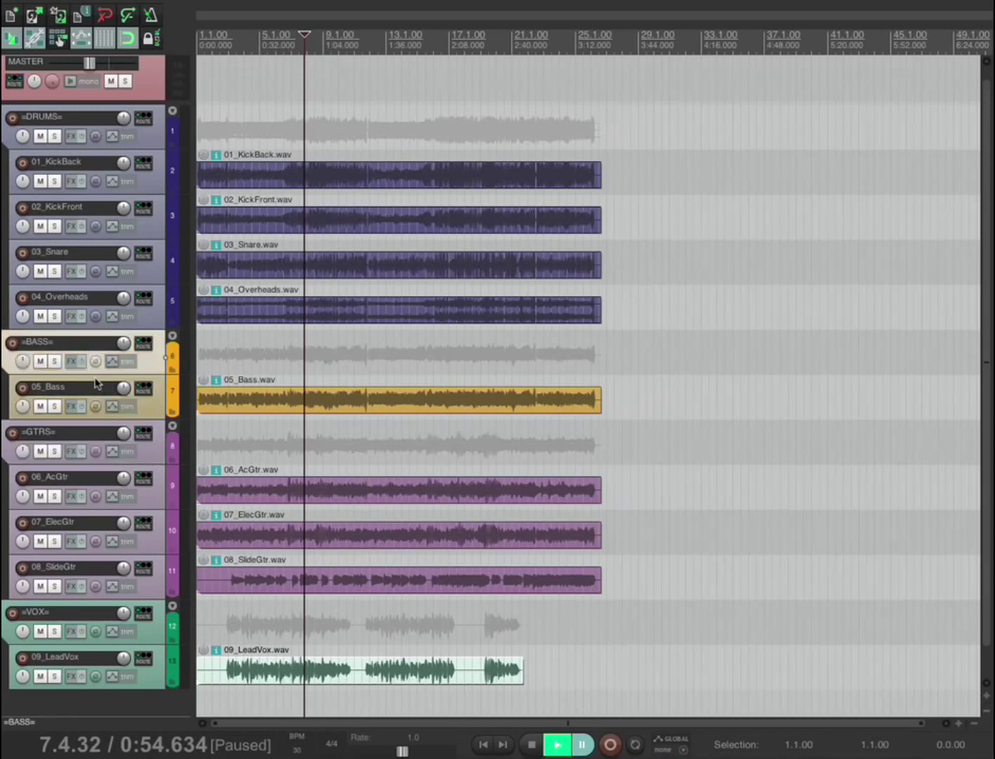
{"action": "left_click", "coordinate": [97, 388]}
{"action": "left_click", "coordinate": [91, 346]}
{"action": "left_click", "coordinate": [73, 661]}
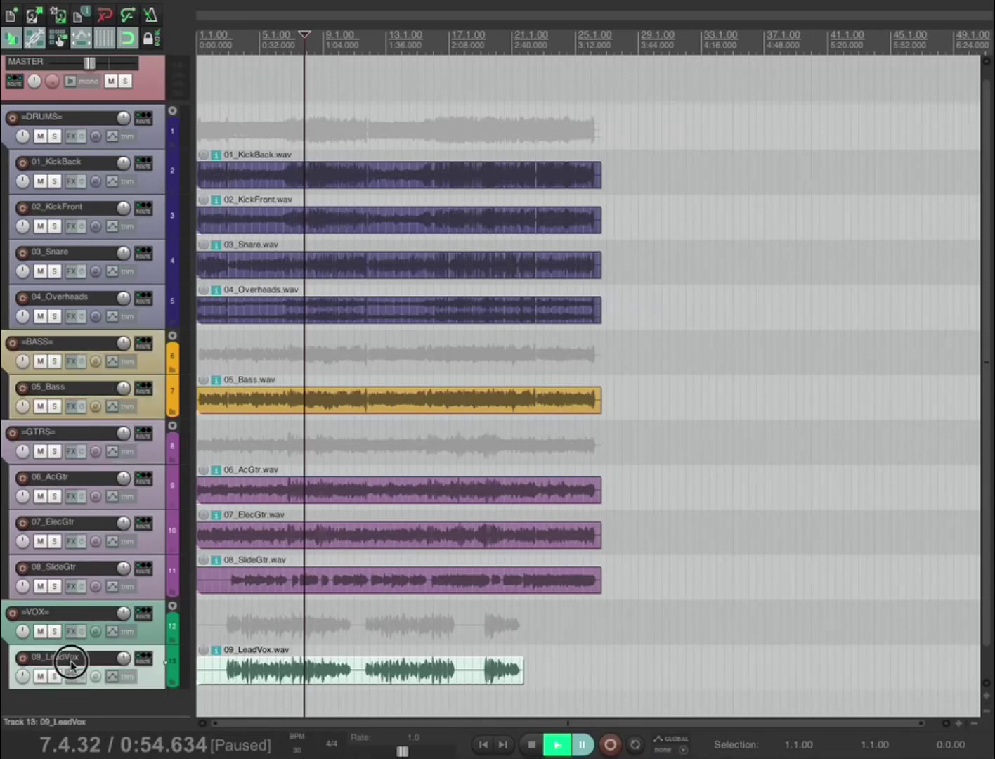
{"action": "left_click", "coordinate": [88, 618]}
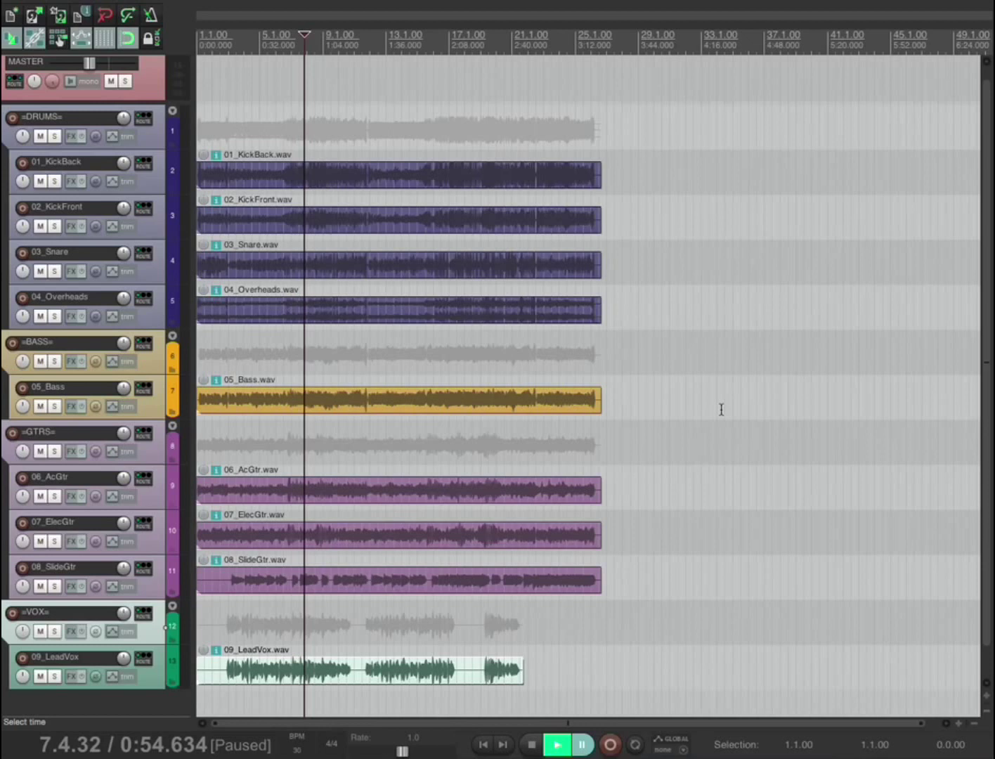
{"action": "key", "text": "grave"}
{"action": "key", "text": "grave"}
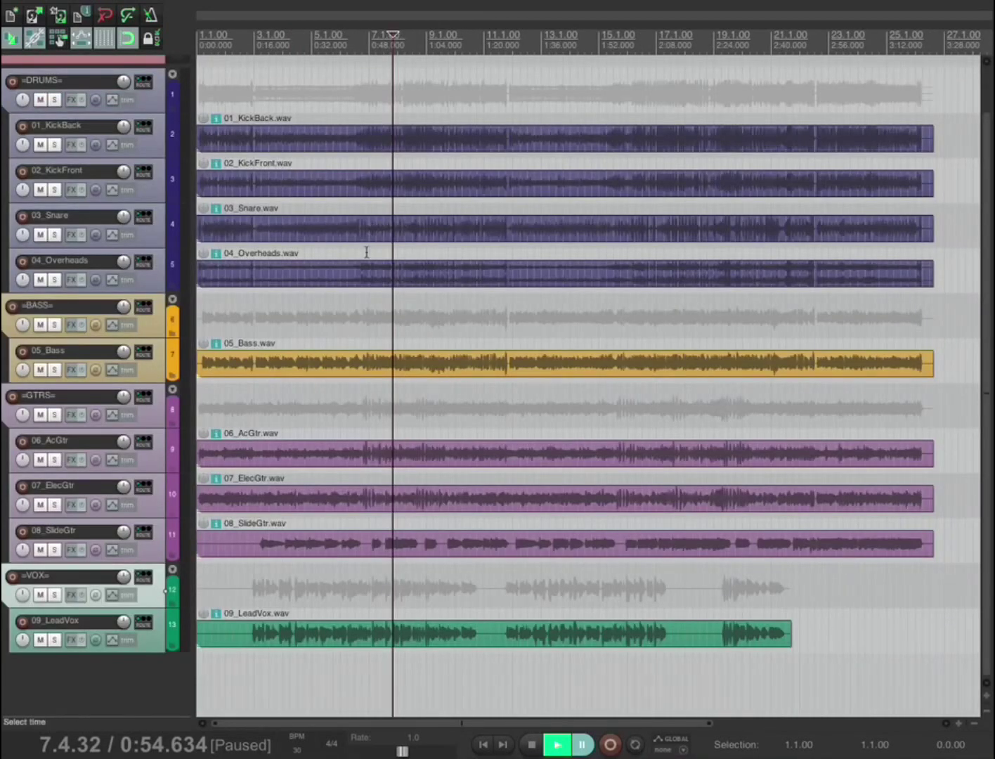
- Open the mixer and collapse it to show only folder tracks with Ctrl+Shift+F
{"action": "key", "text": "ctrl+m"}
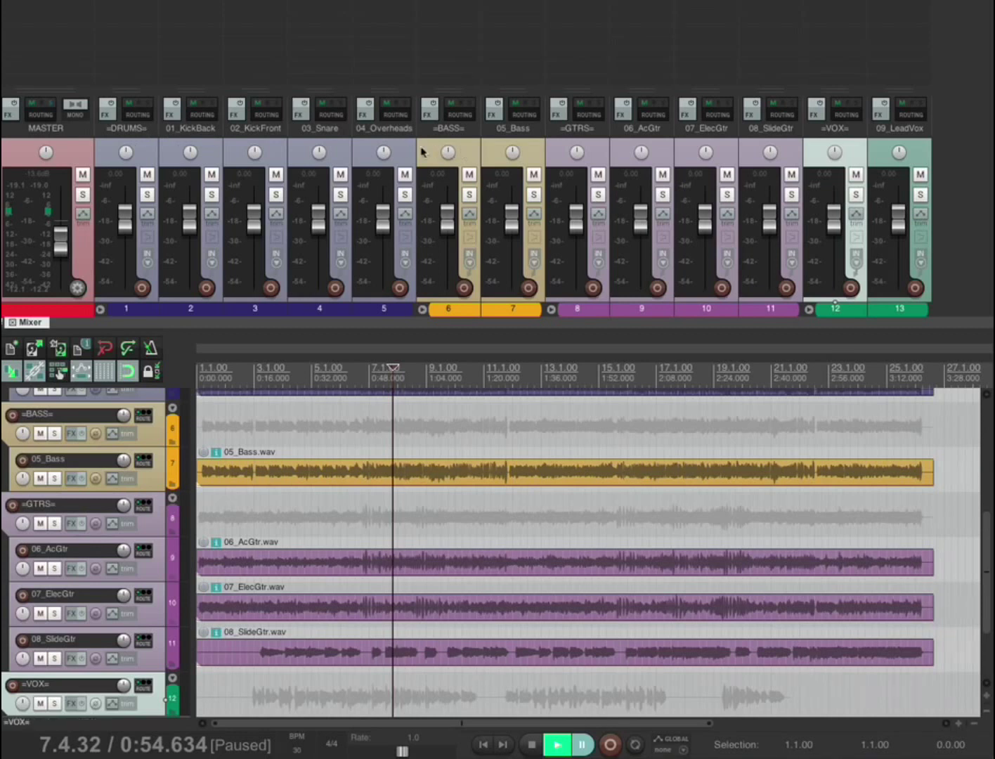
{"action": "key", "text": "ctrl+shift+f"}
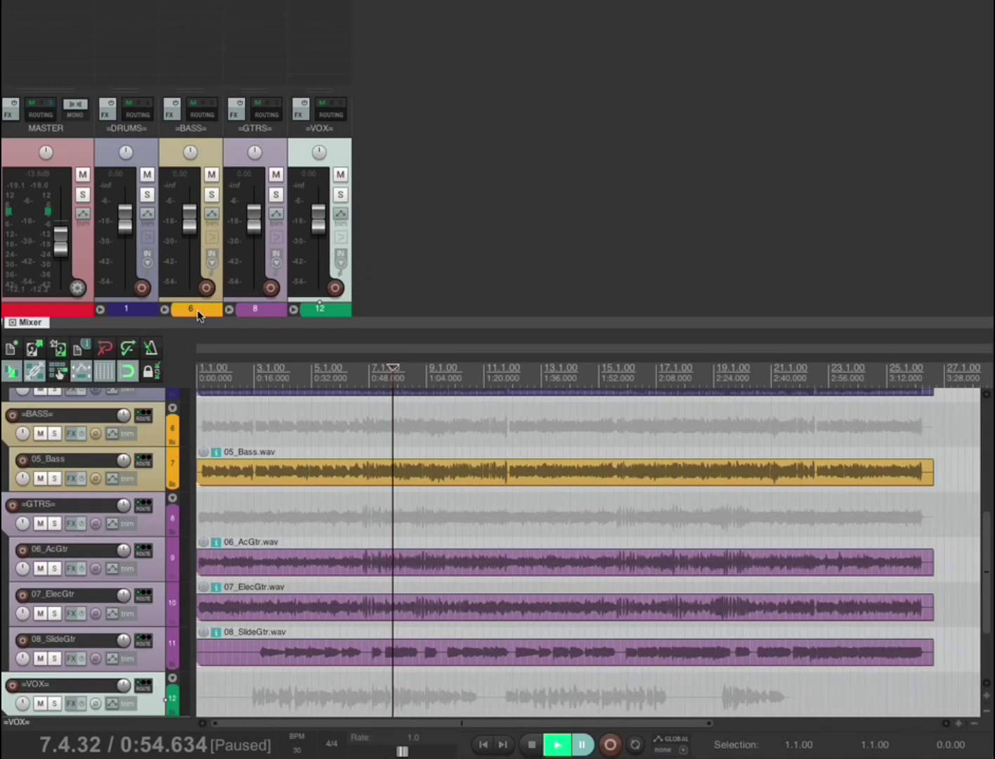
- Start playback, mute =DRUMS= and raise the master fader to about -4 dB
{"action": "key", "text": "space"}
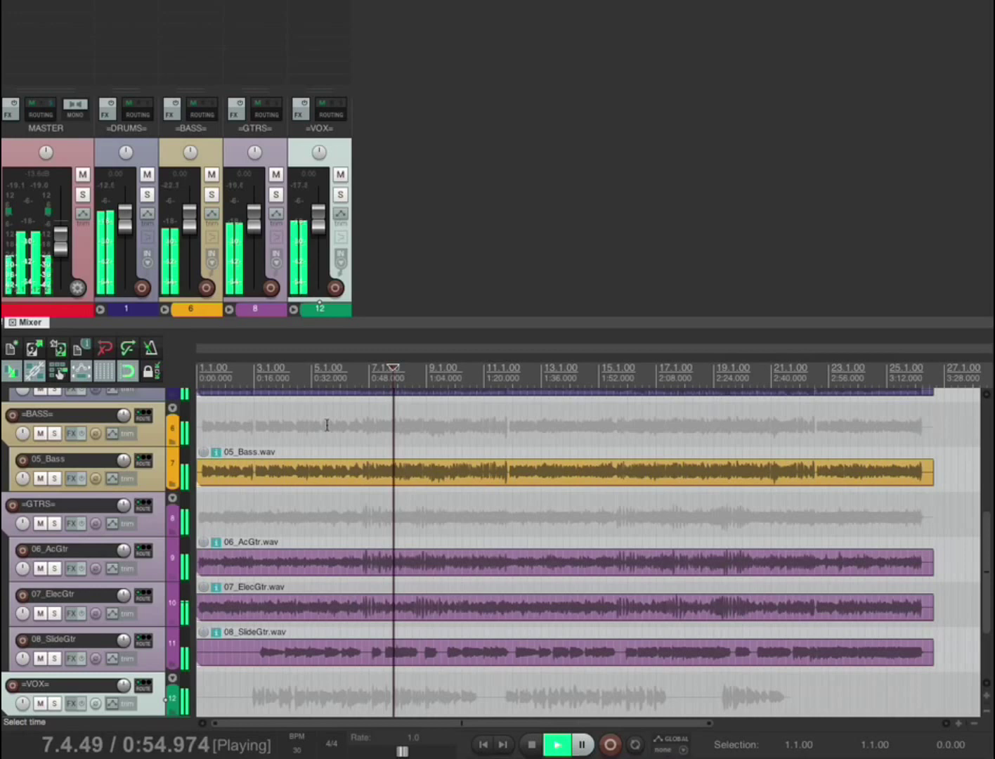
{"action": "left_click", "coordinate": [147, 175]}
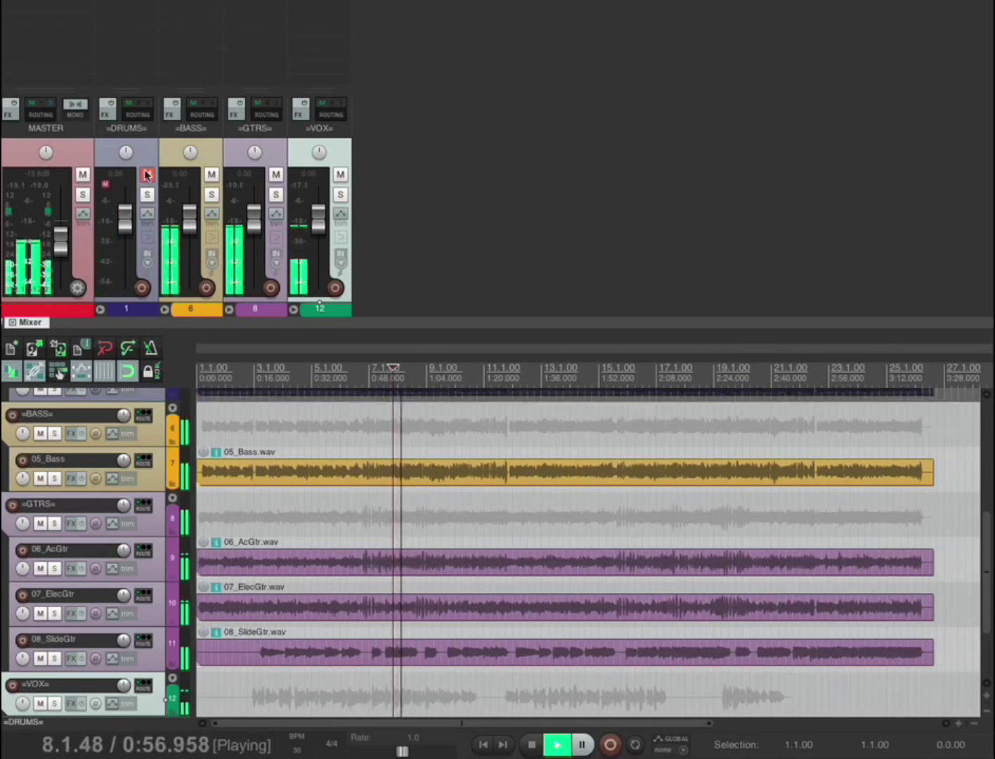
{"action": "left_click", "coordinate": [61, 246]}
{"action": "mouse_move", "coordinate": [60, 246]}
{"action": "left_mouse_down"}
{"action": "mouse_move", "coordinate": [62, 278]}
{"action": "mouse_move", "coordinate": [59, 218]}
{"action": "mouse_move", "coordinate": [60, 238]}
{"action": "mouse_move", "coordinate": [60, 226]}
{"action": "left_mouse_up"}
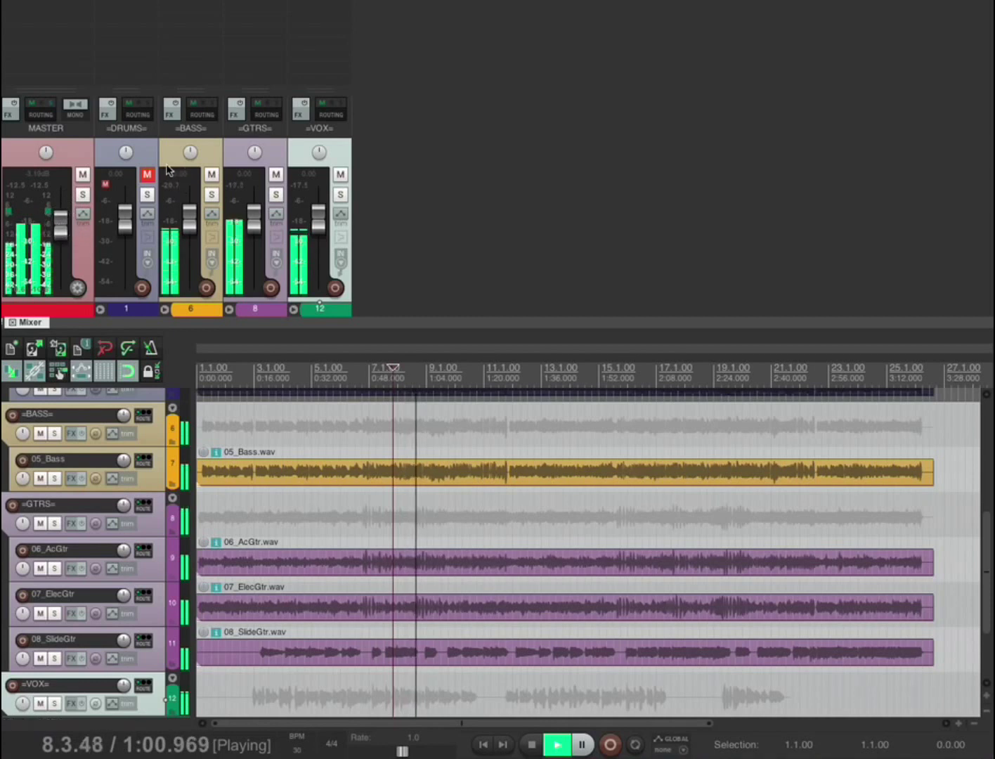
- Unmute =DRUMS=, mute =VOX=, =GTRS= and =BASS= in turn, unmute =BASS=, then pause
{"action": "left_click", "coordinate": [147, 174]}
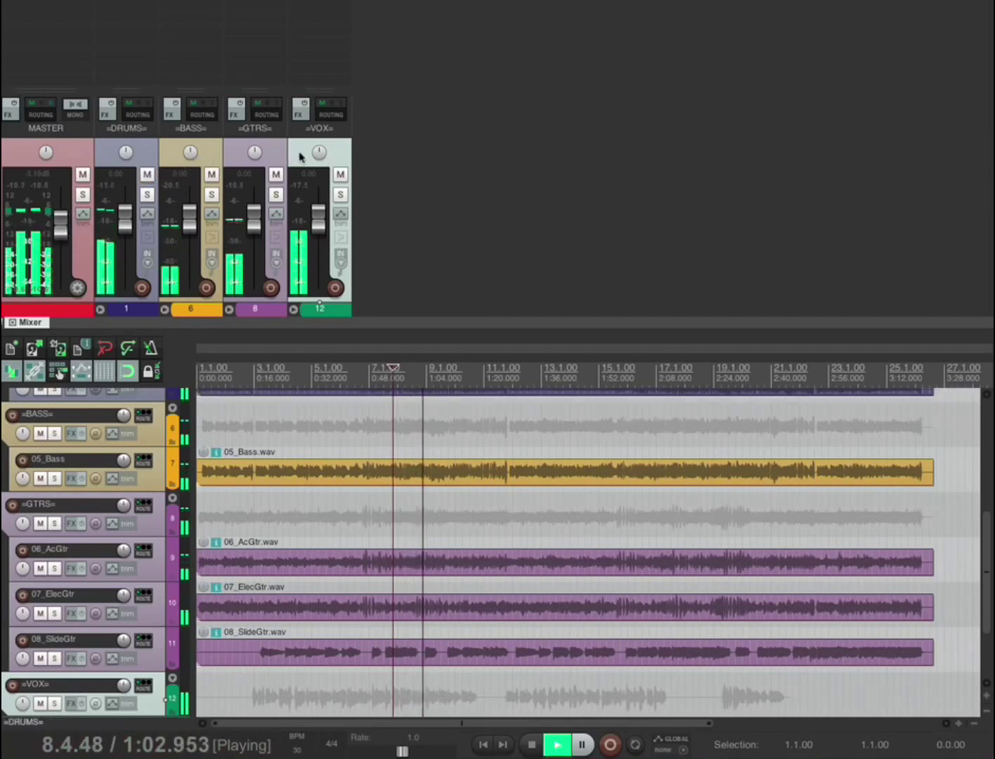
{"action": "left_click", "coordinate": [341, 175]}
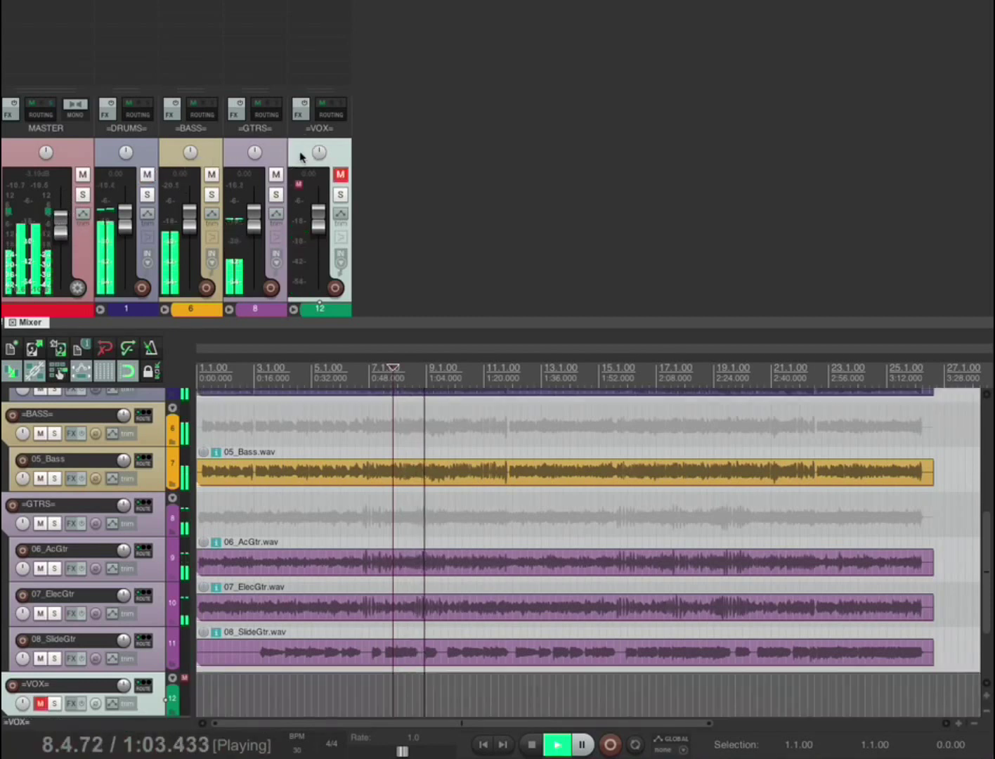
{"action": "left_click", "coordinate": [232, 158]}
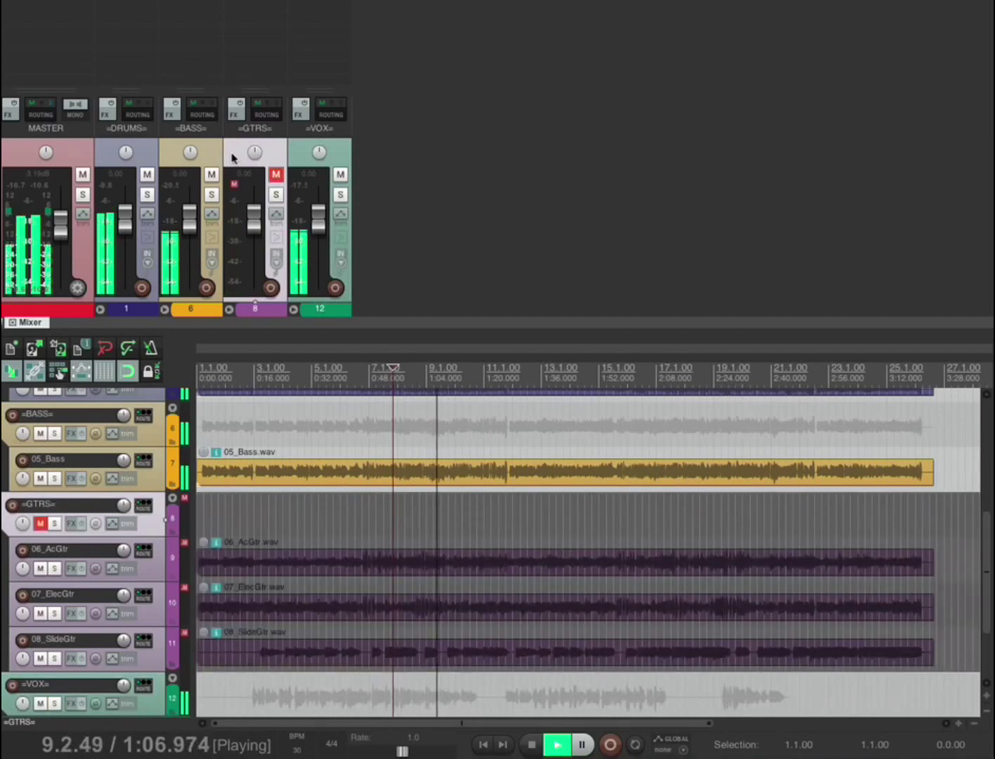
{"action": "left_click", "coordinate": [204, 158]}
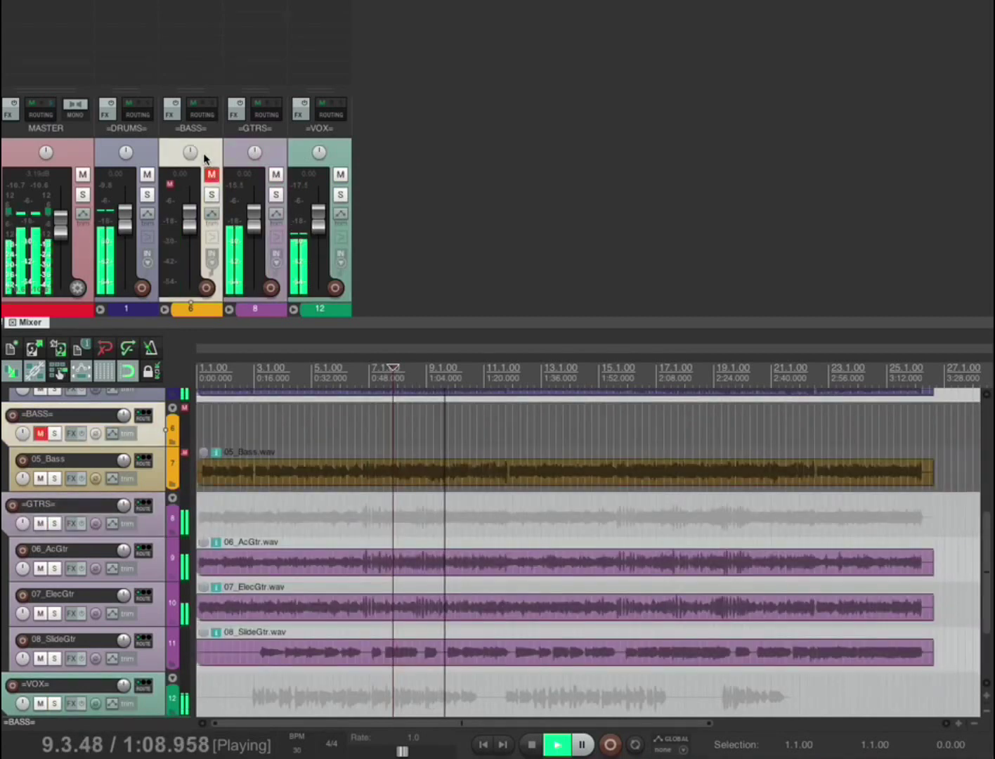
{"action": "left_click", "coordinate": [58, 236]}
{"action": "key", "text": "ctrl+space"}
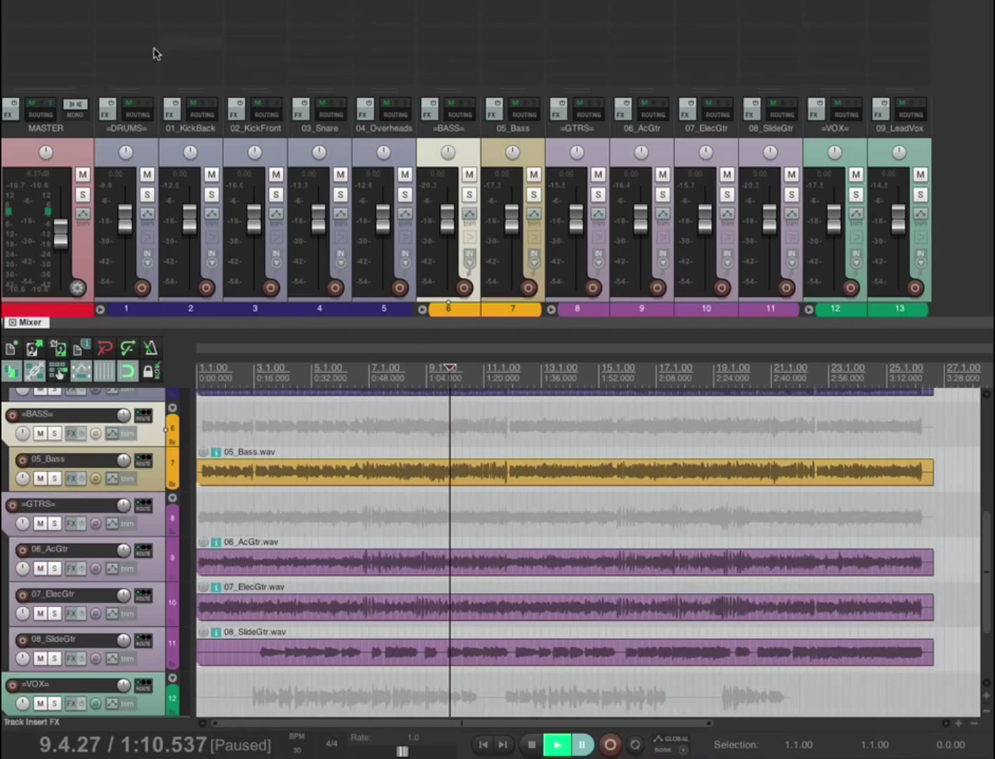
- Switch to the Finder folder holding the nine stem WAV files
{"action": "key", "text": "super+Tab"}
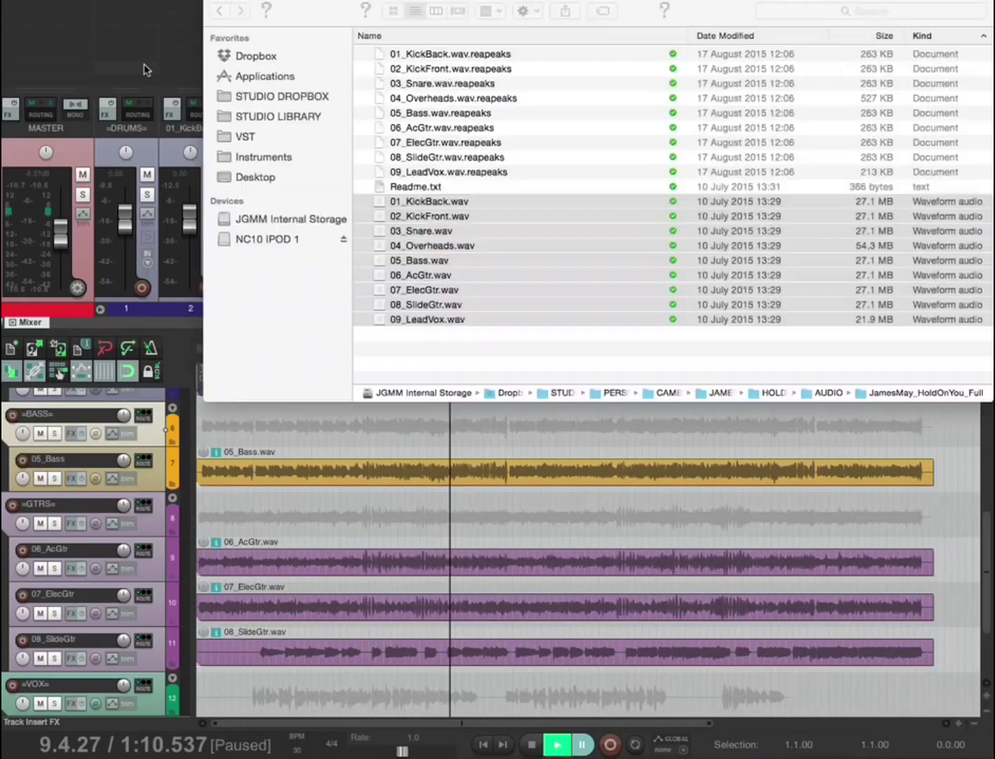